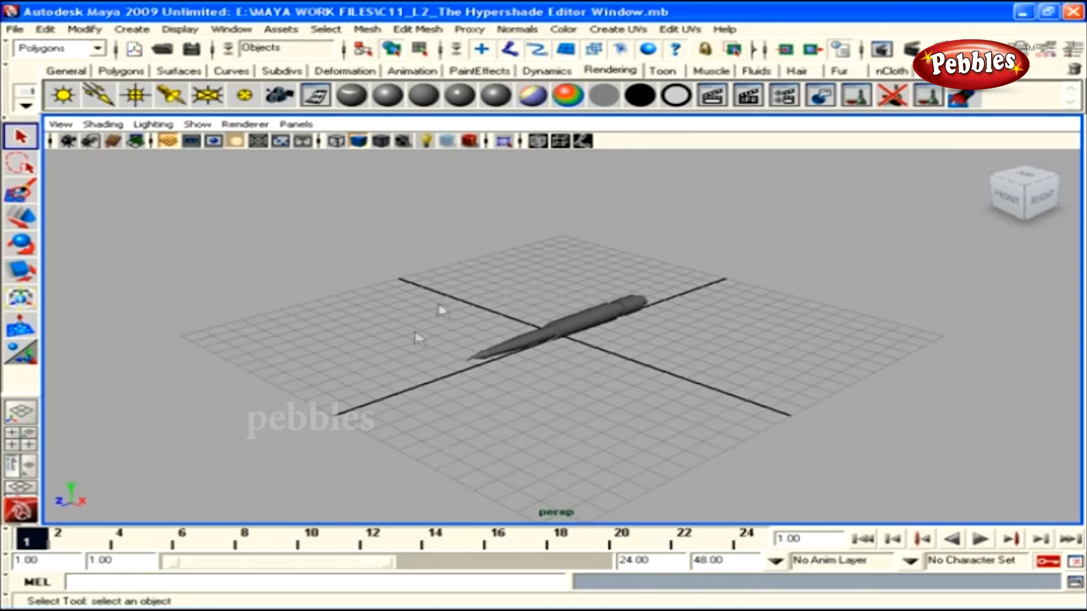
Step: Select the pen model, show the Hypershade in a pane beside the perspective view, and widen that pane
click(572, 309)
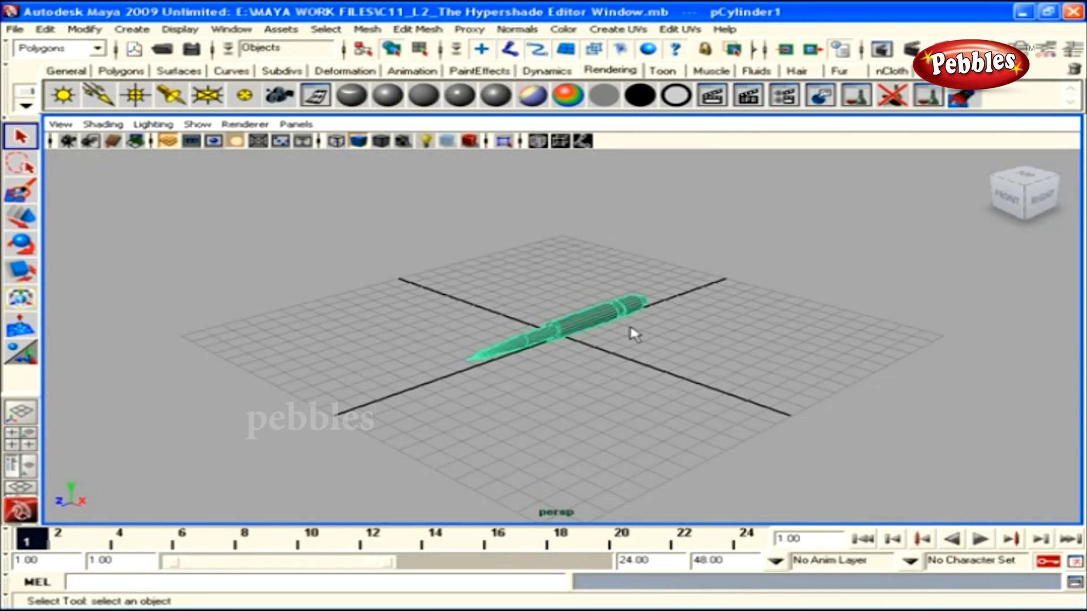
click(24, 468)
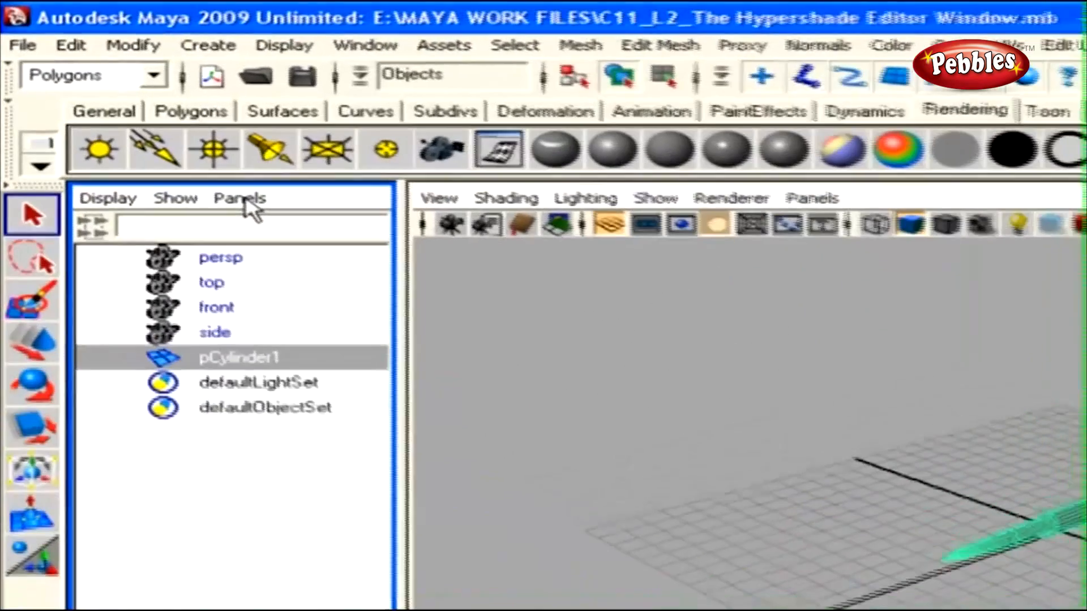
click(242, 199)
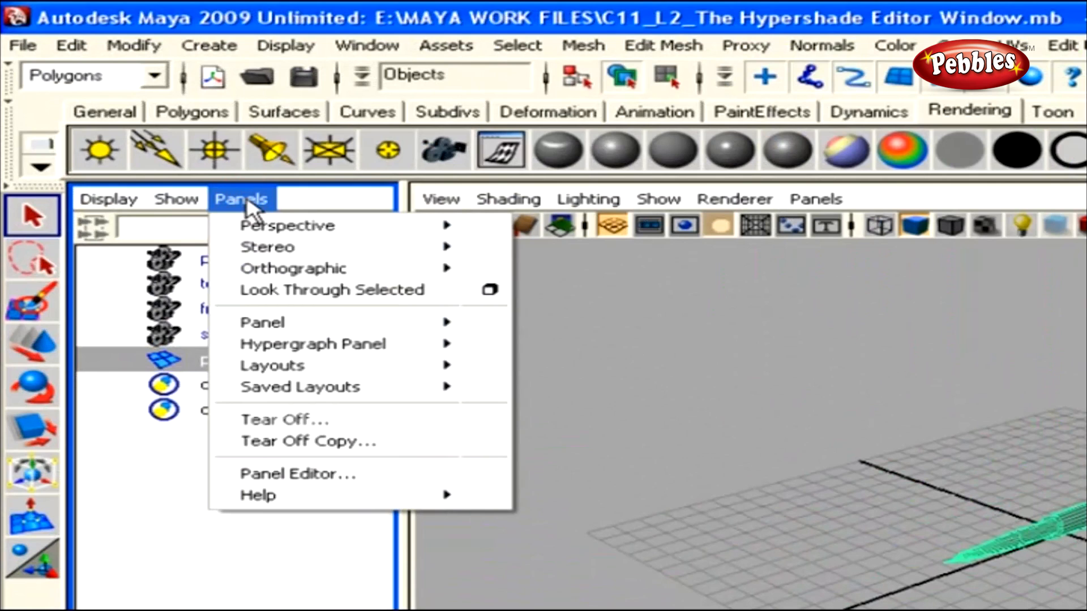
mouse_move(294, 322)
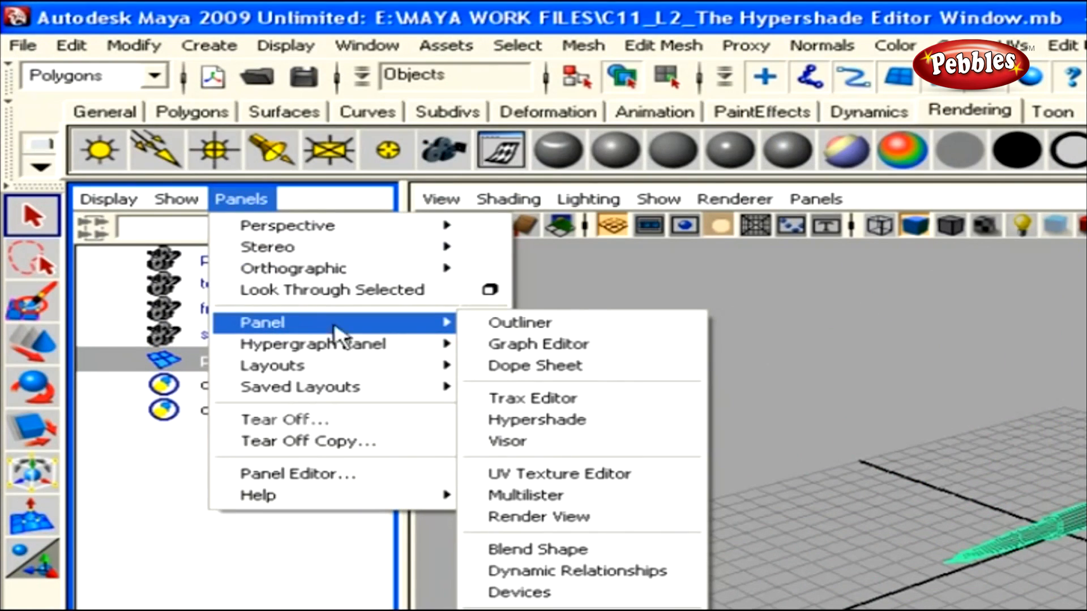
click(559, 422)
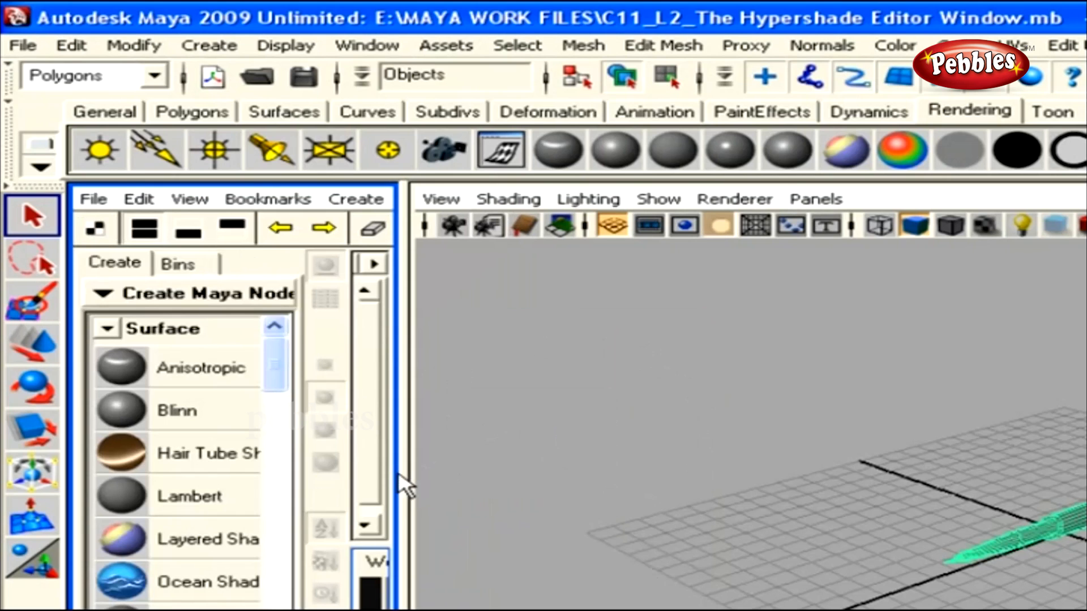
drag(400, 475, 551, 484)
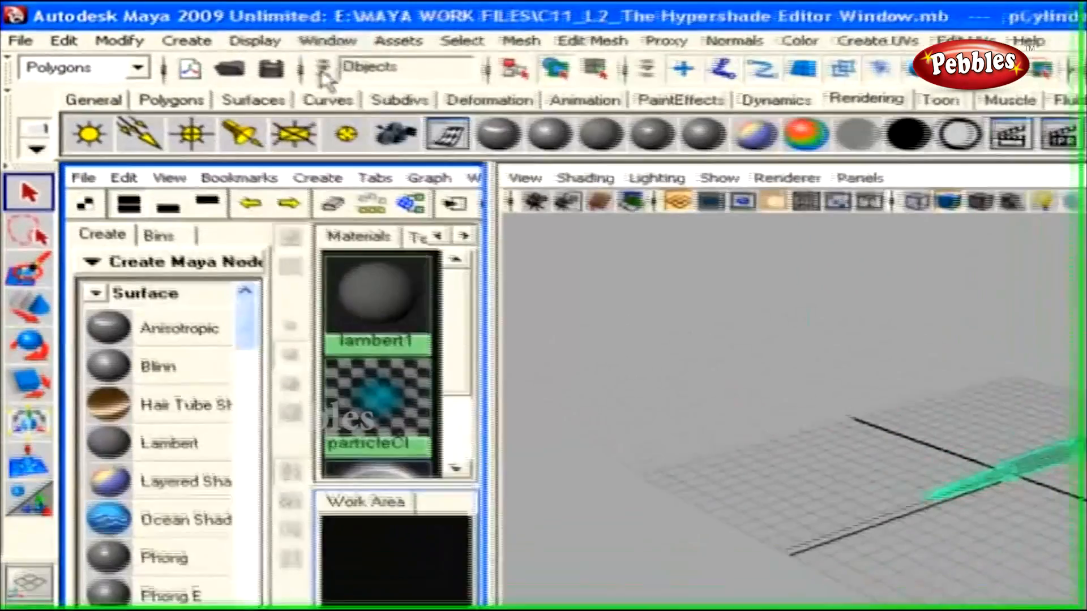
Step: Open the Hypershade as a separate floating window and position it above the pen model
click(232, 31)
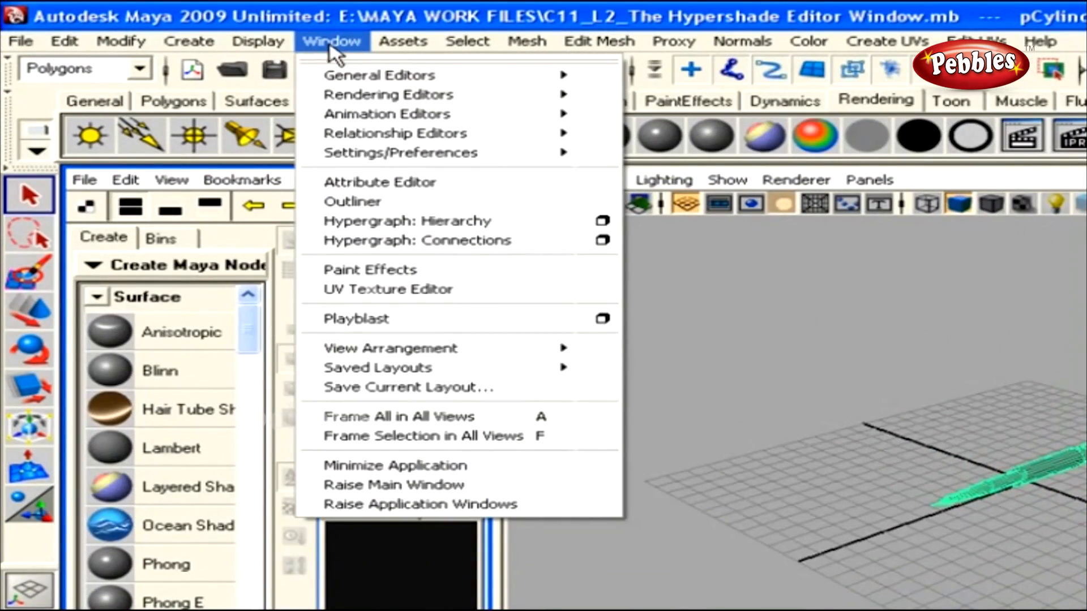
mouse_move(359, 97)
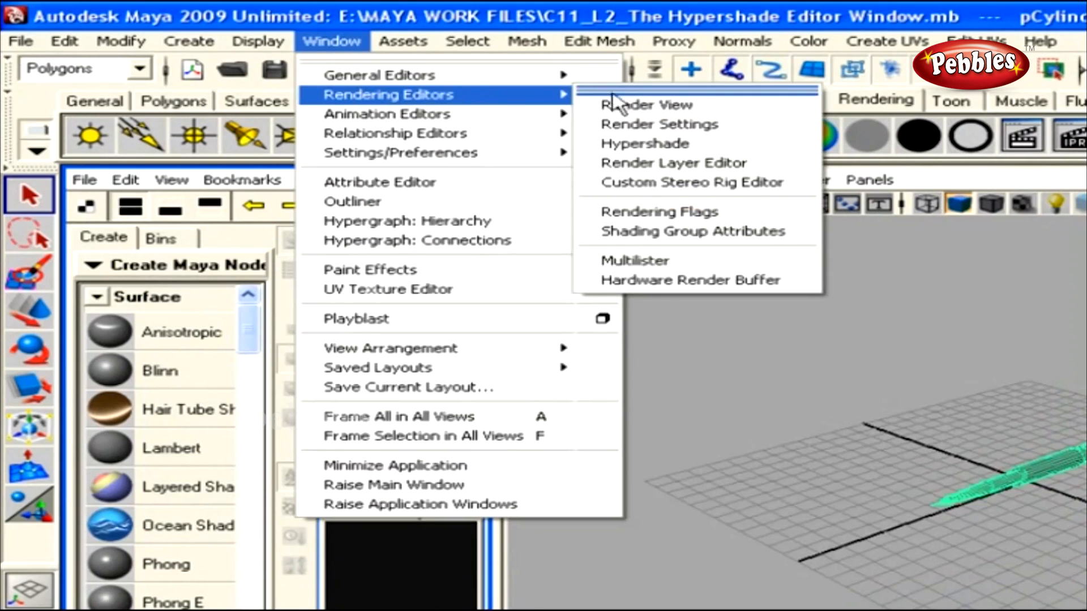
click(654, 142)
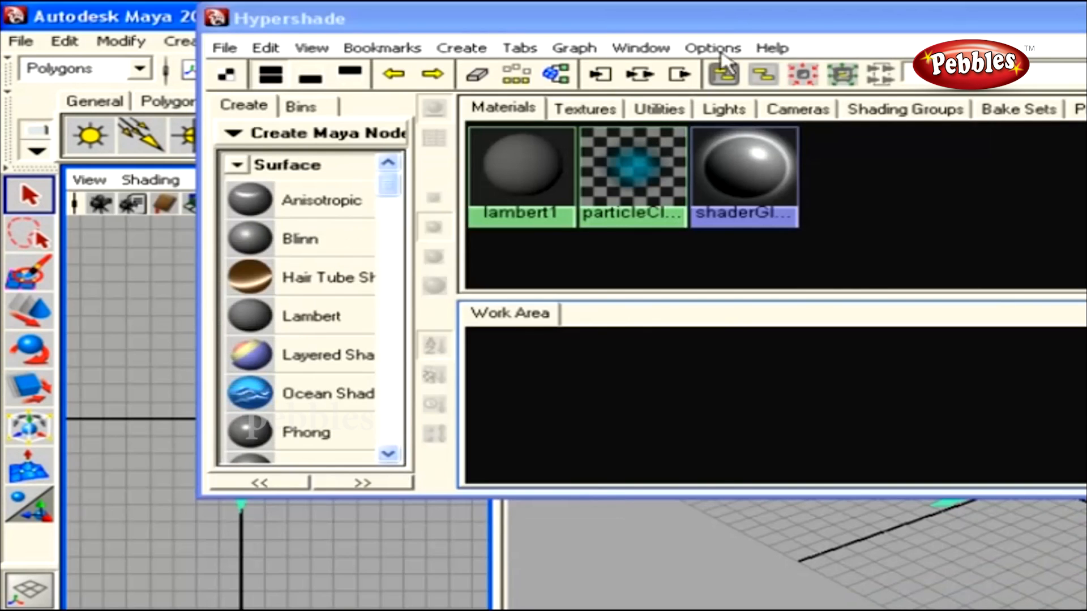
drag(733, 17, 655, 74)
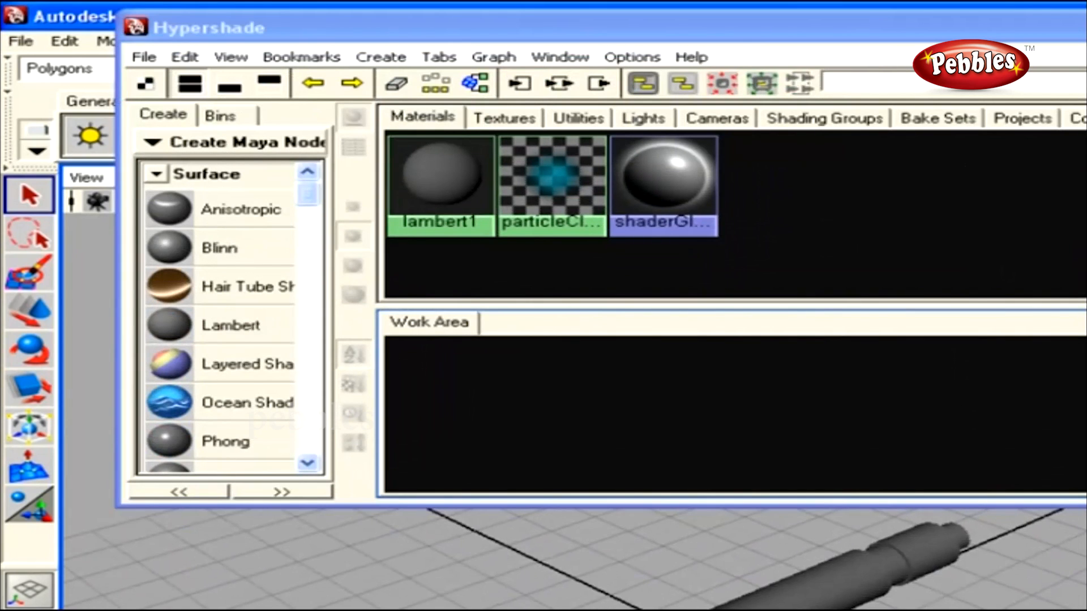
drag(742, 37, 746, 17)
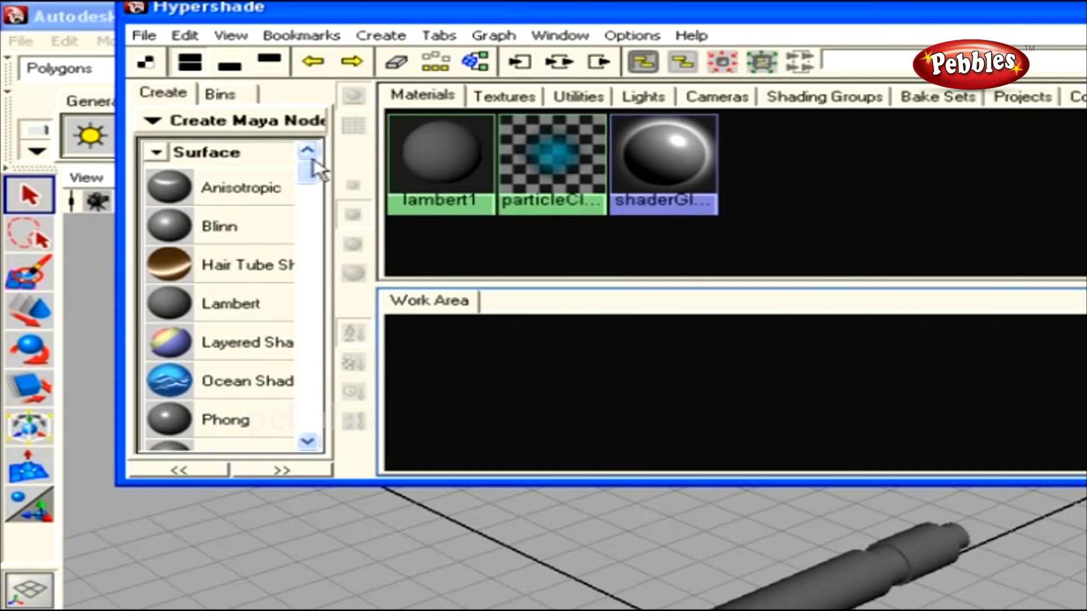
mouse_move(310, 171)
mouse_down()
mouse_move(311, 206)
mouse_move(311, 177)
mouse_up()
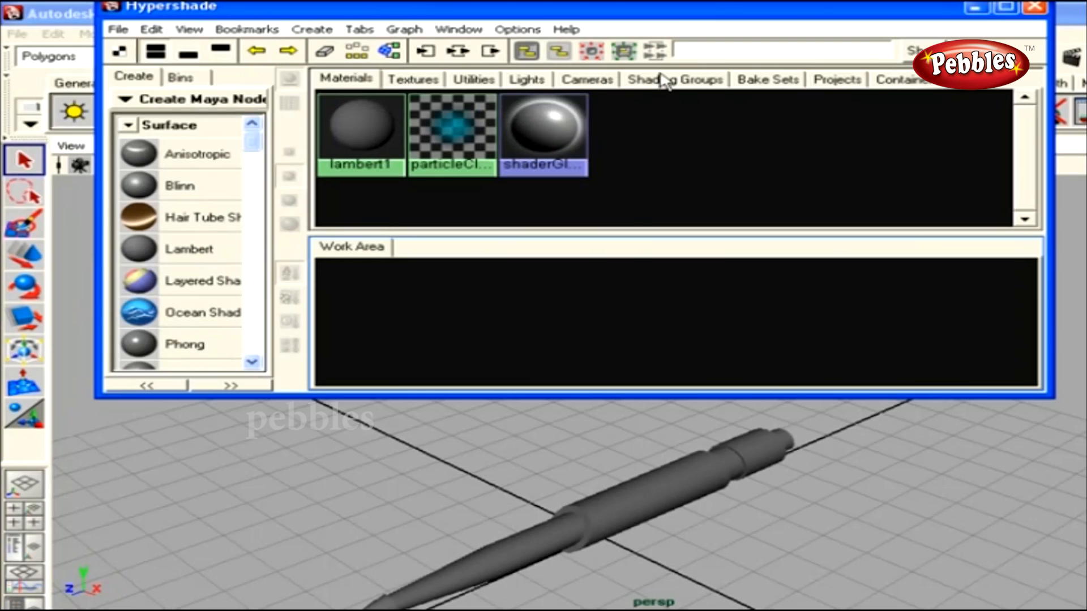
Step: Examine the Hypershade's camera, light and utility node categories, and return to the materials
click(597, 79)
drag(762, 187, 377, 88)
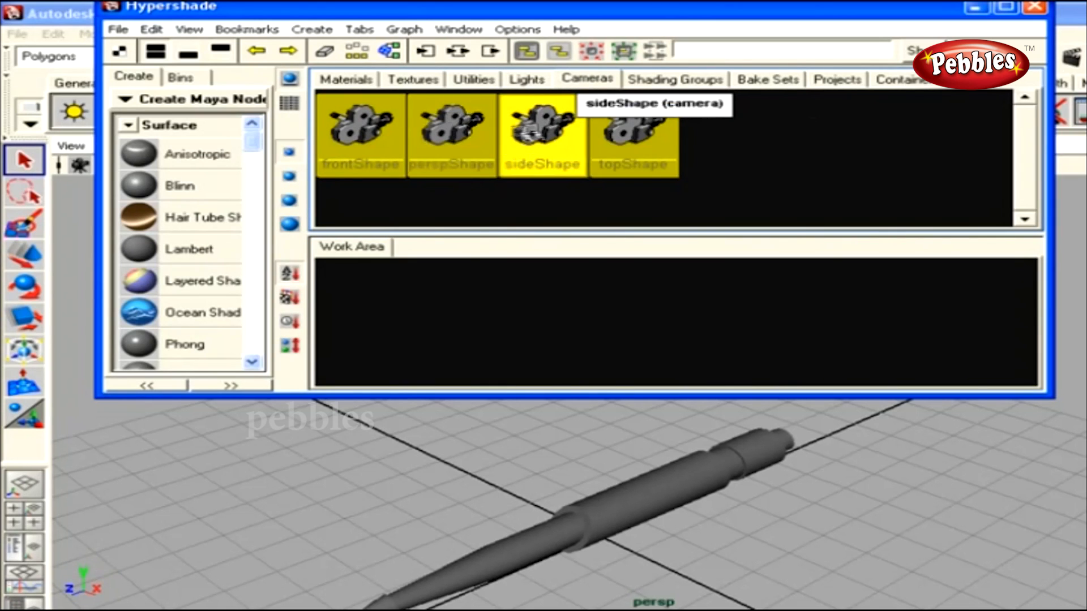
click(527, 79)
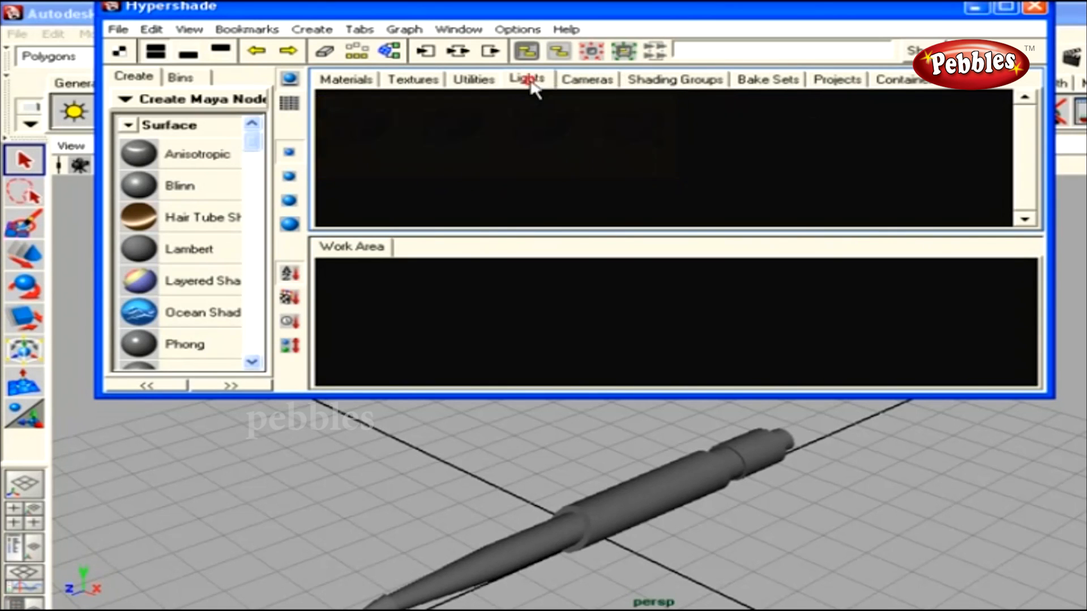
click(482, 82)
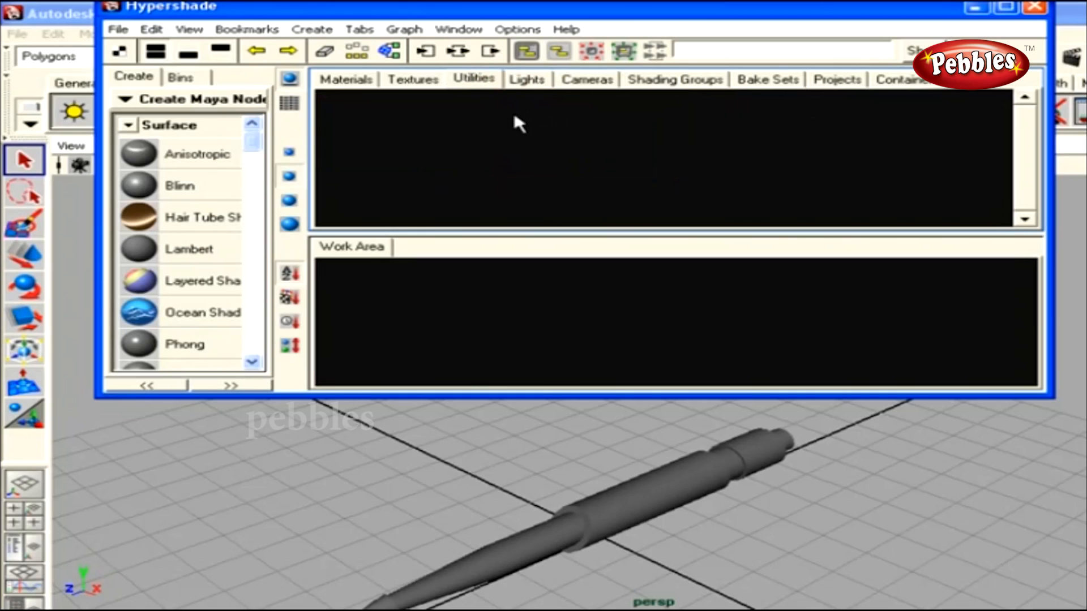
click(348, 79)
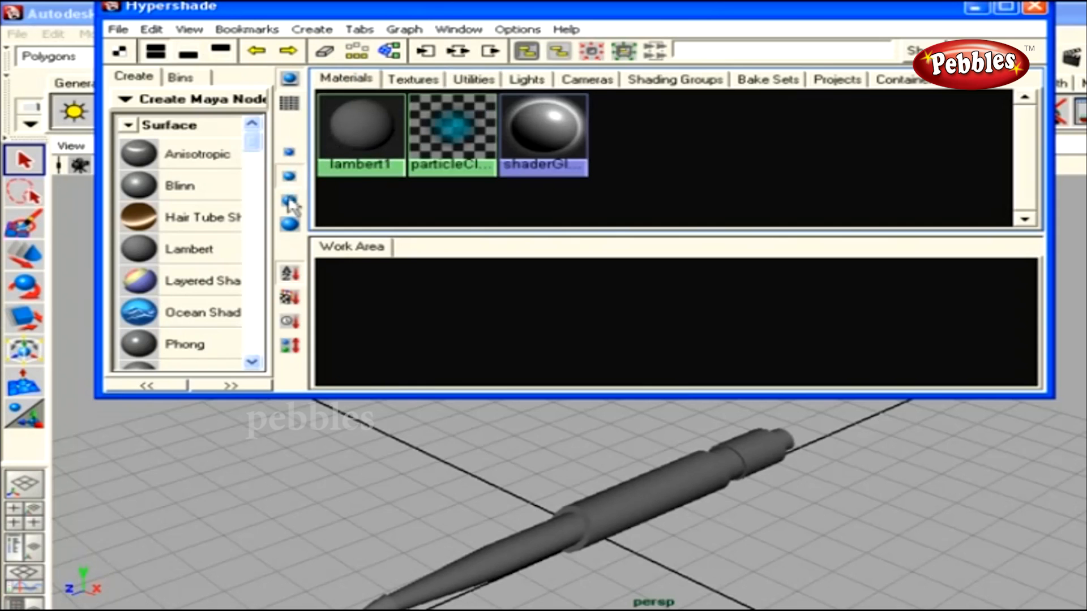
Step: Try the large, extra-large, small and medium swatch sizes and the list display for the materials, and restore the icon display
click(289, 200)
click(290, 224)
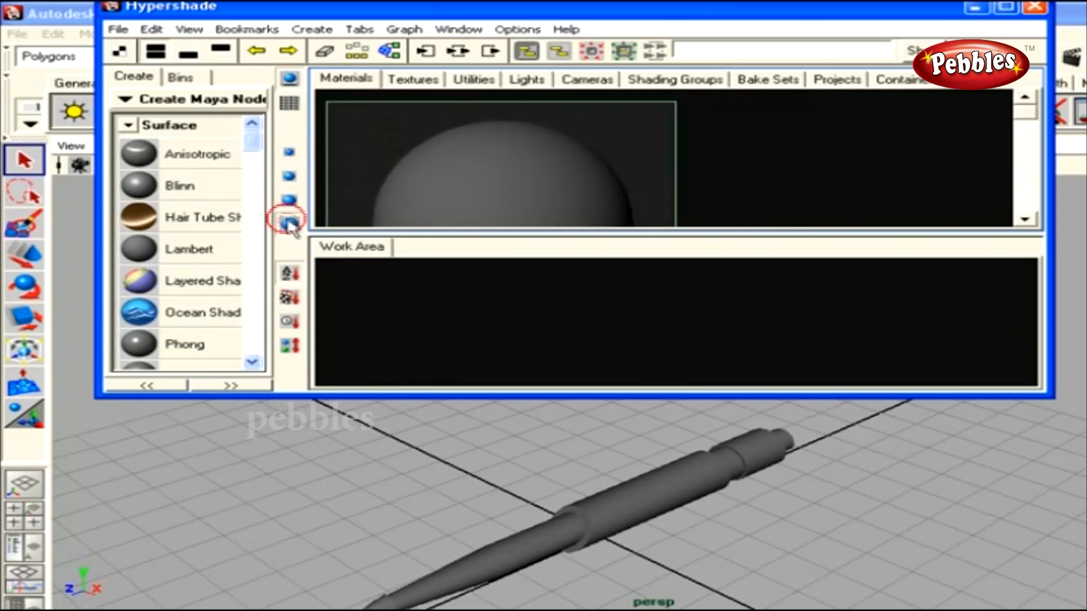
click(289, 151)
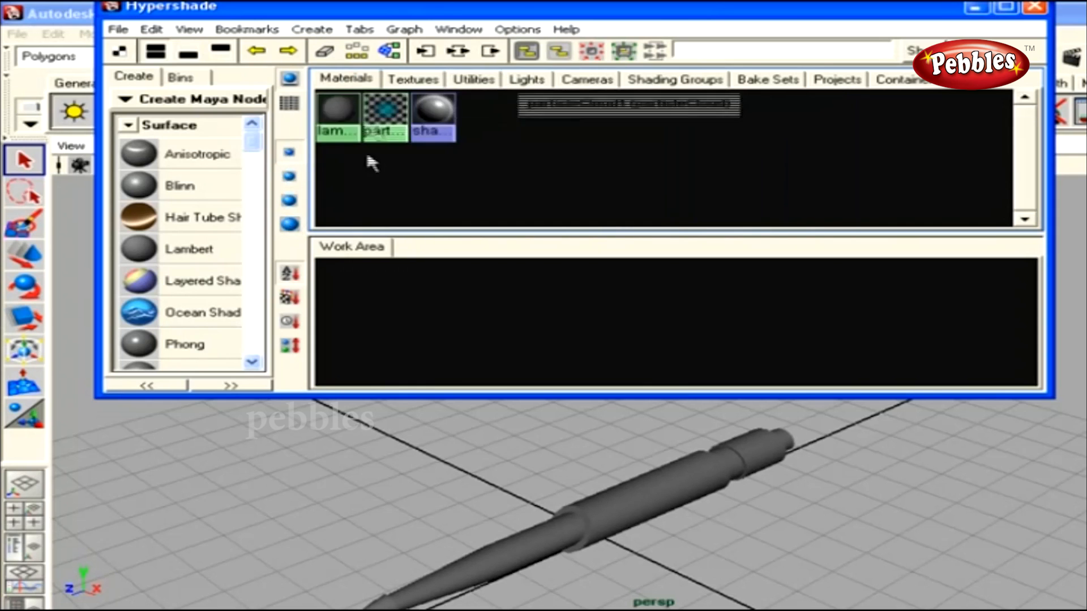
click(290, 176)
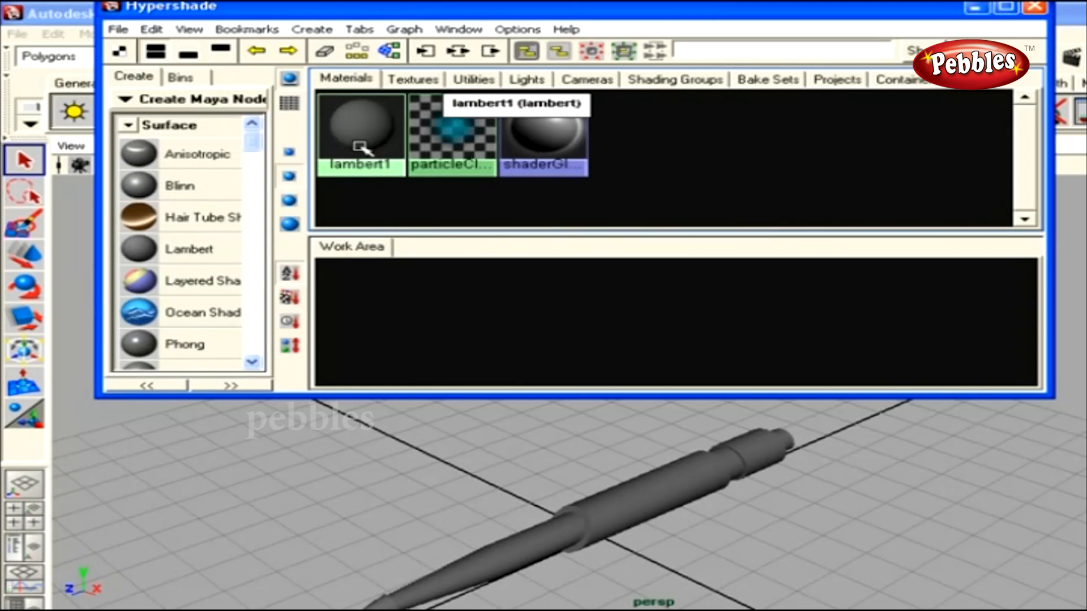
click(290, 104)
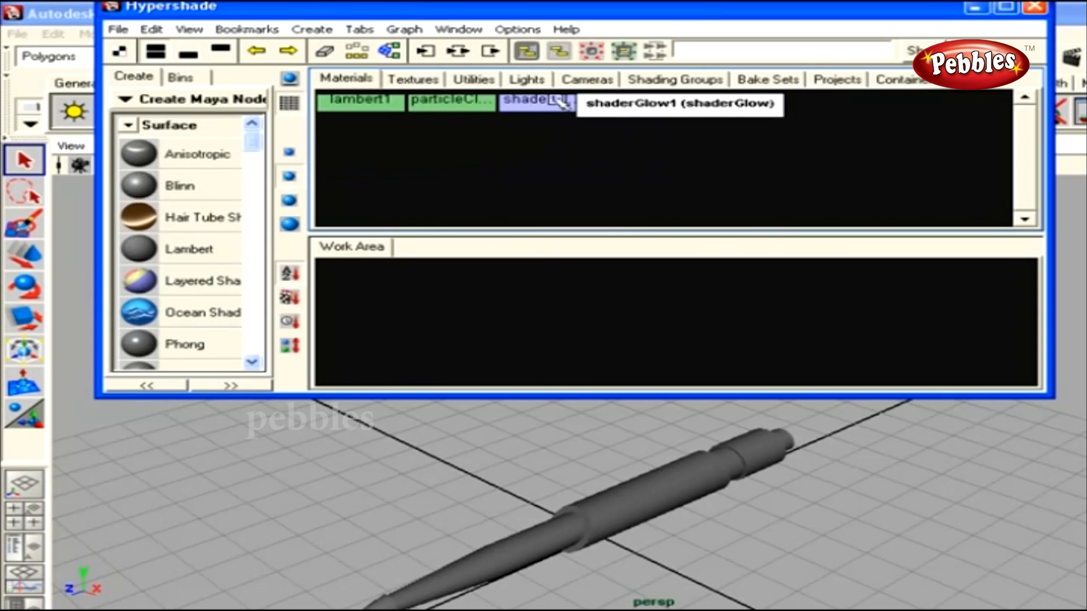
click(289, 79)
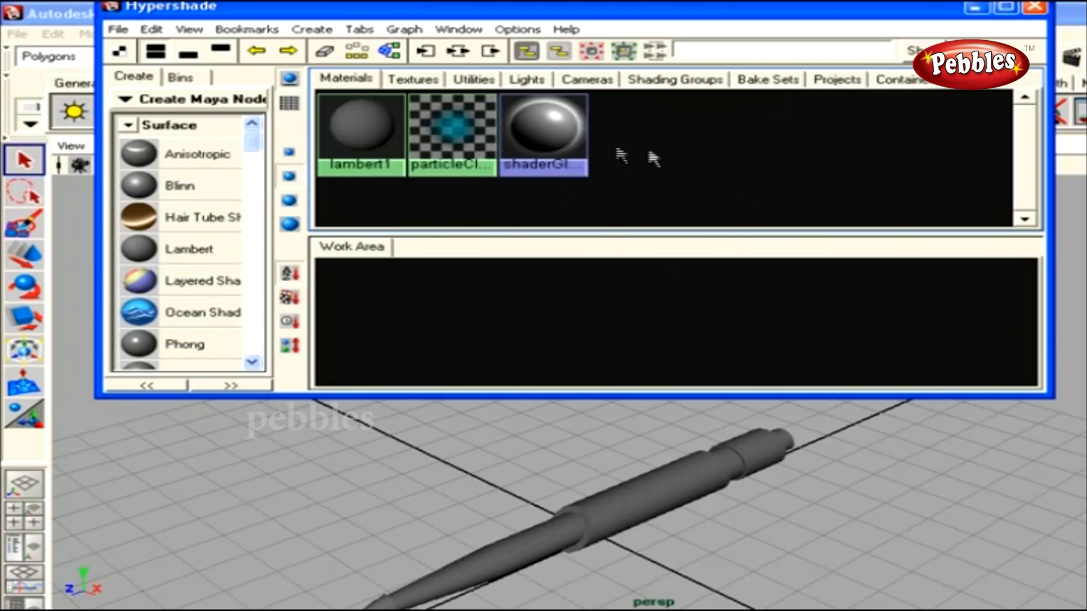
Step: Show only the upper node section of the Hypershade, only the work area, and both sections together again
click(221, 50)
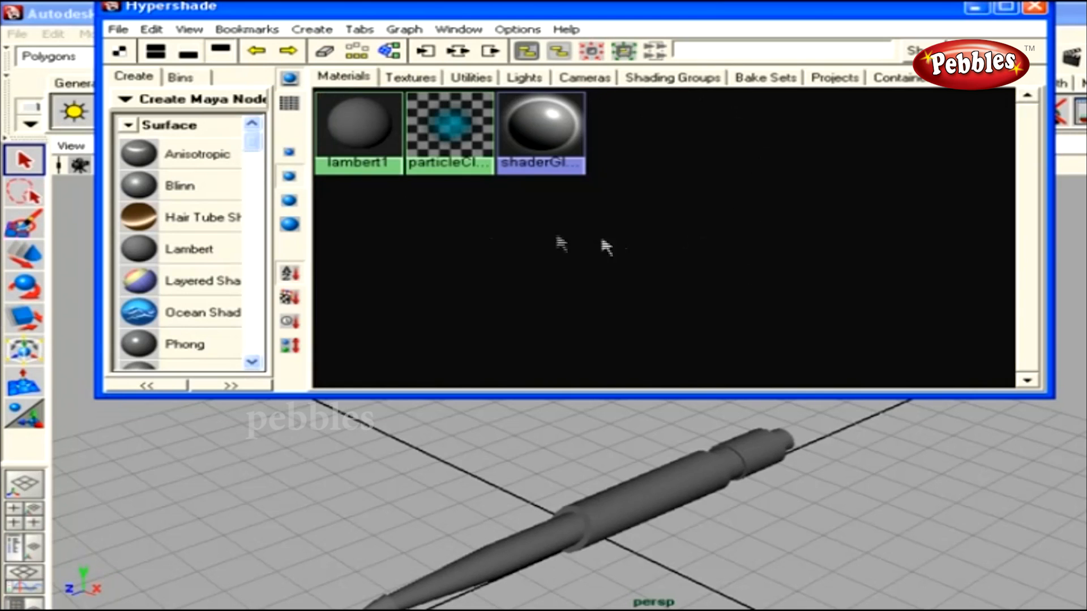
click(189, 54)
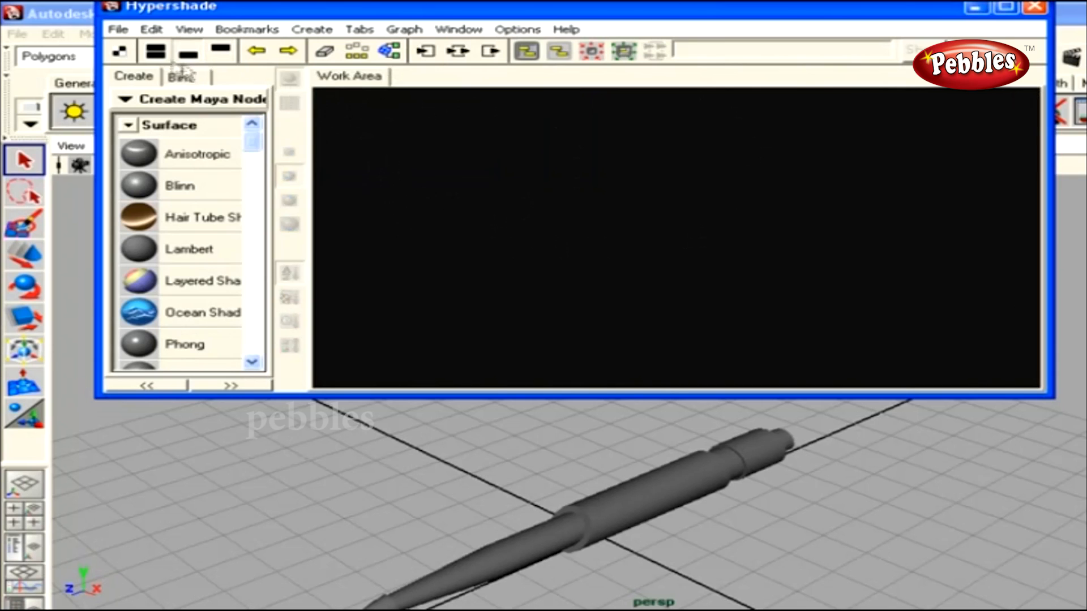
click(156, 52)
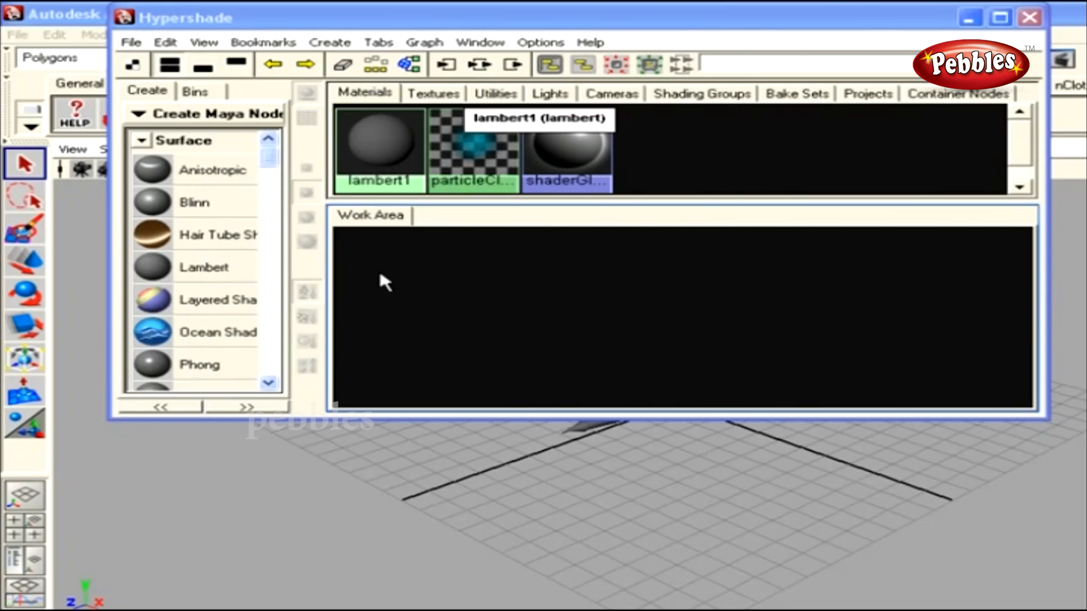
Step: Close the Hypershade to zoom in on the pen, and reopen it as a smaller window that leaves the pen uncovered
click(1029, 17)
alt+right_drag(666, 443, 804, 477)
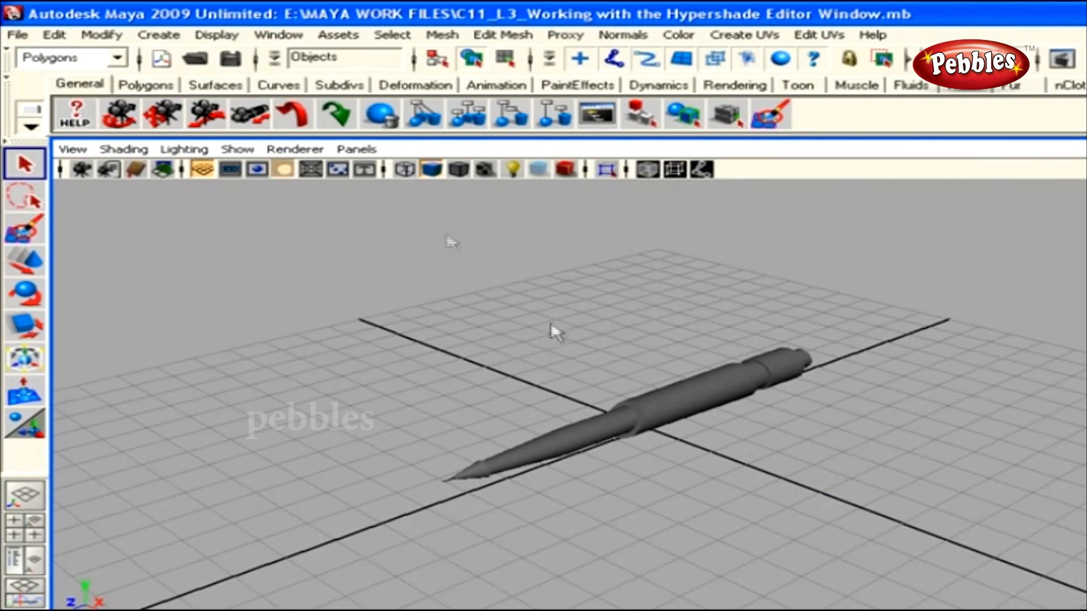
click(278, 35)
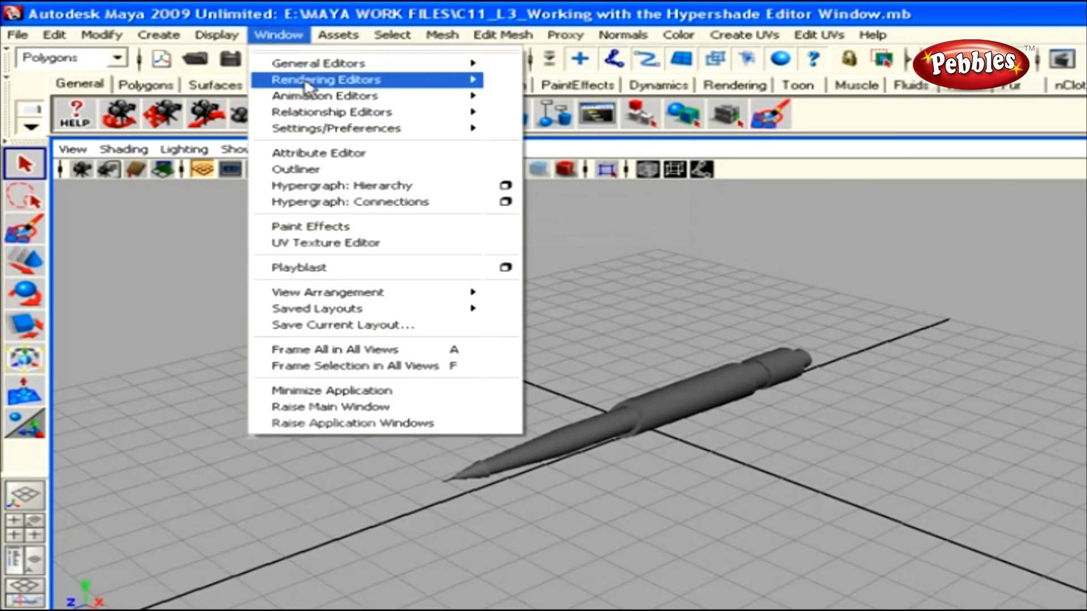
mouse_move(307, 86)
click(538, 118)
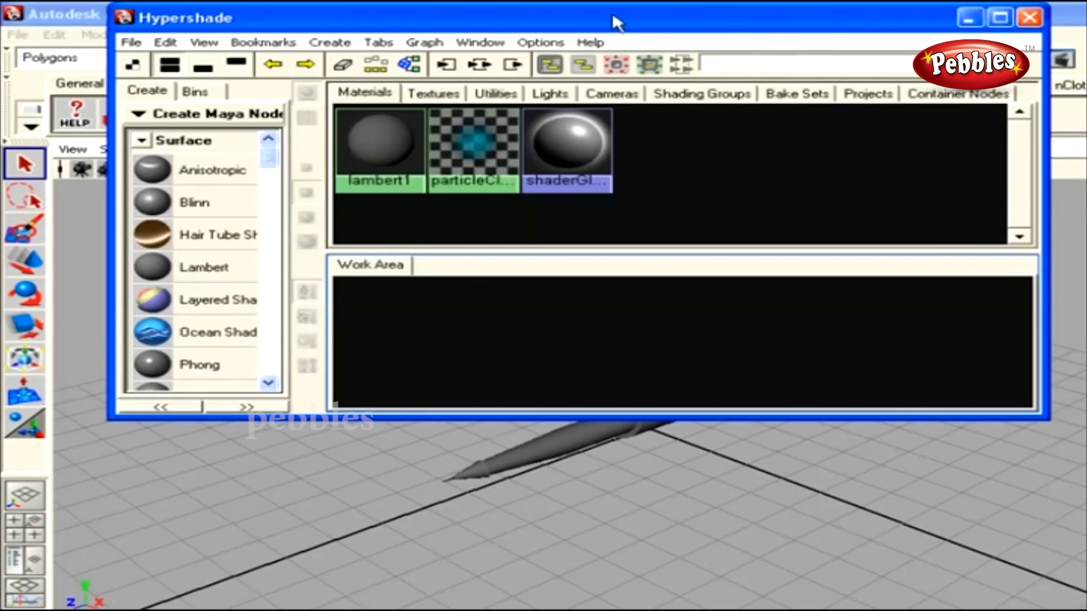
drag(612, 12, 593, 6)
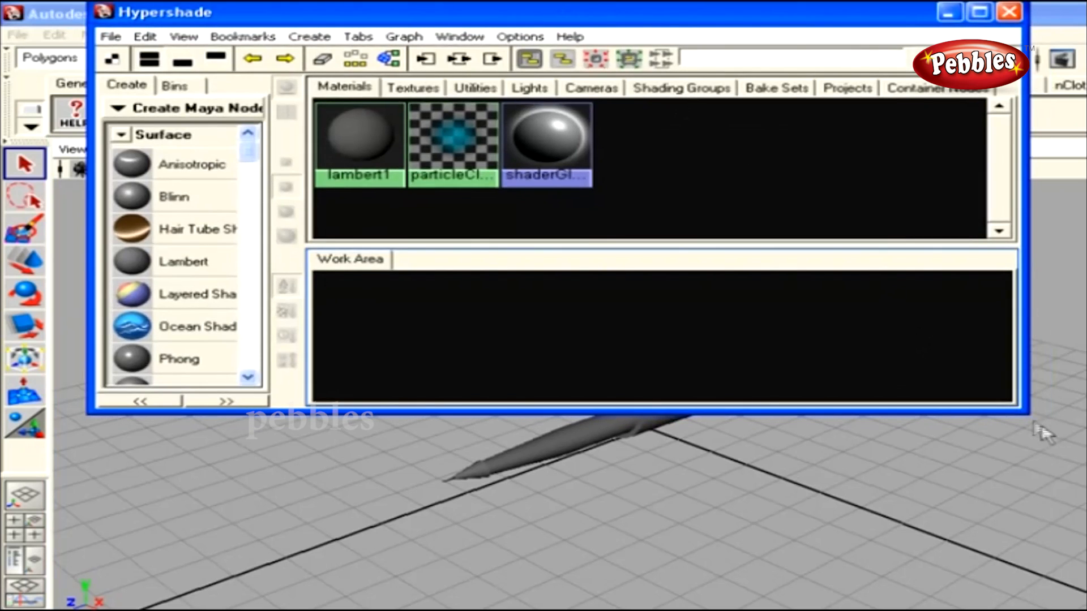
drag(1022, 413, 930, 337)
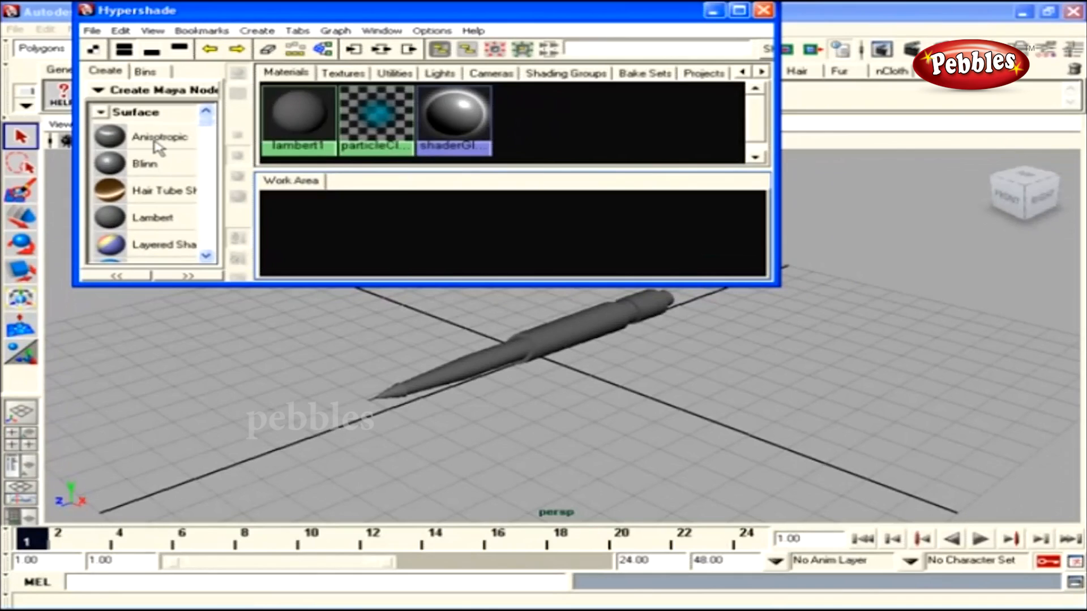
Step: Create an Anisotropic surface material and frame its node in the work area
click(176, 159)
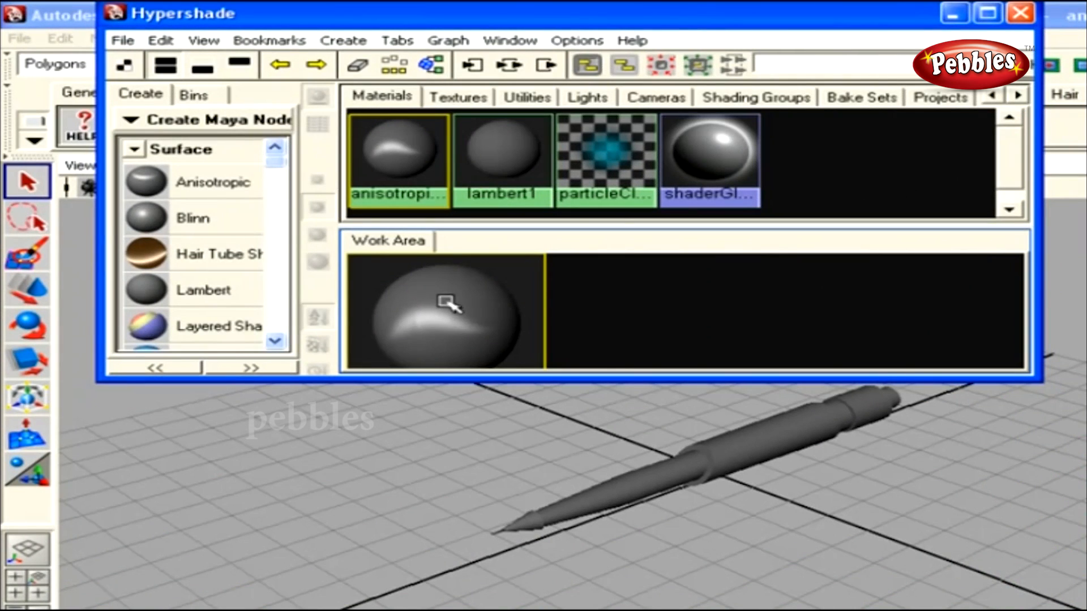
scroll(502, 321, down, 5)
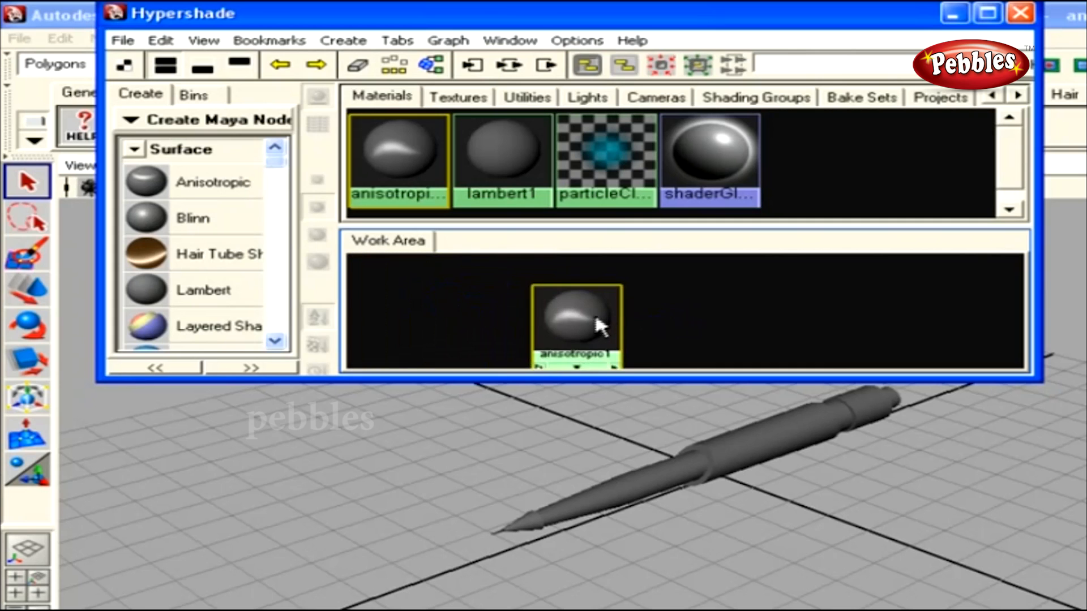
alt+right_drag(599, 322, 744, 315)
alt+middle_drag(745, 315, 703, 319)
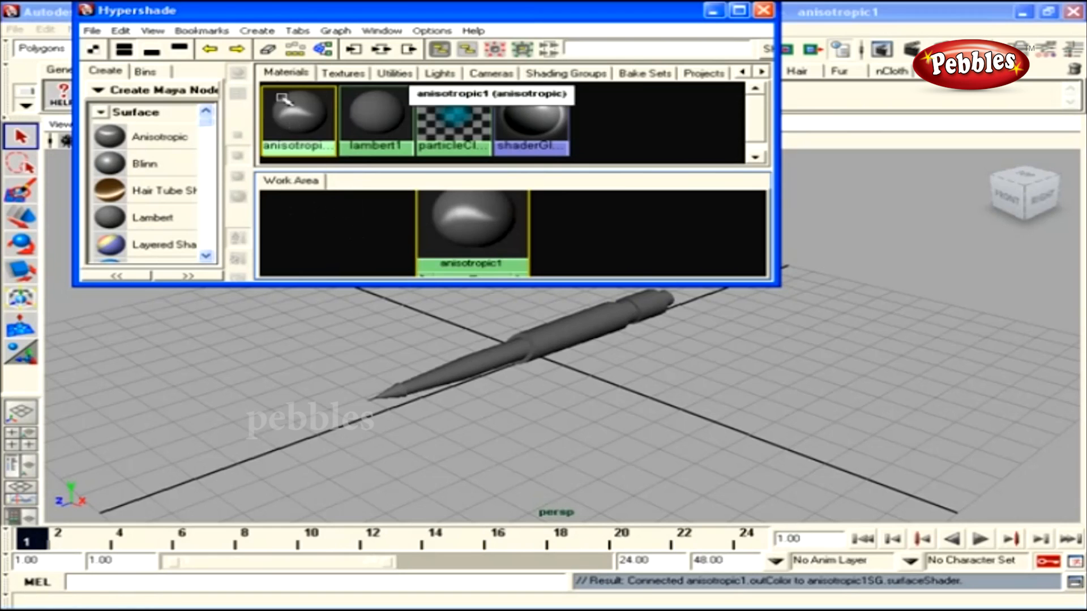
Step: Clear the work area graph and place the anisotropic1 material back into the work area
click(268, 50)
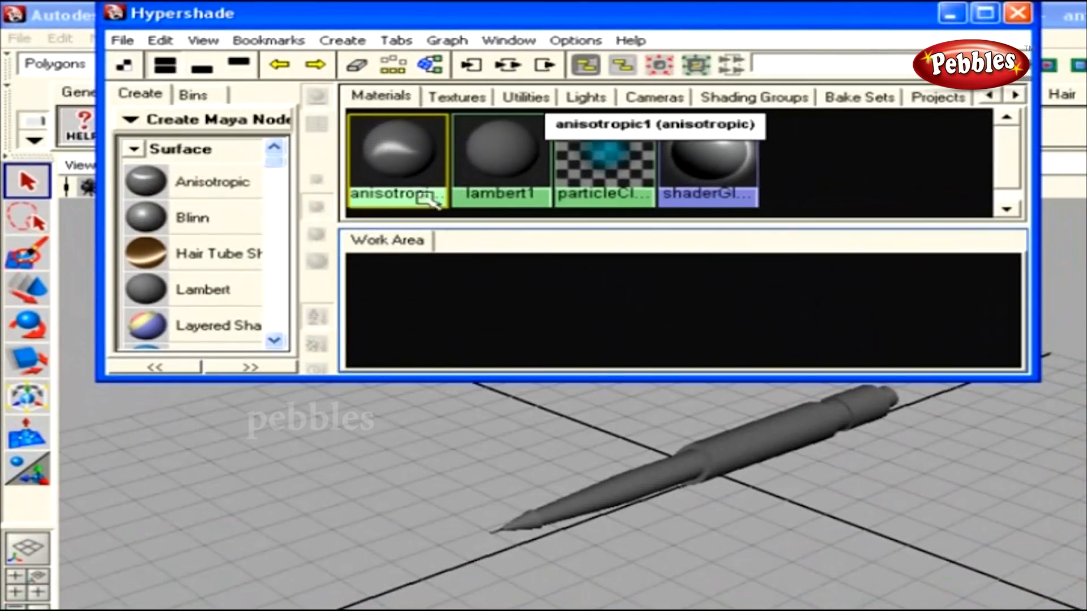
middle_drag(400, 168, 399, 169)
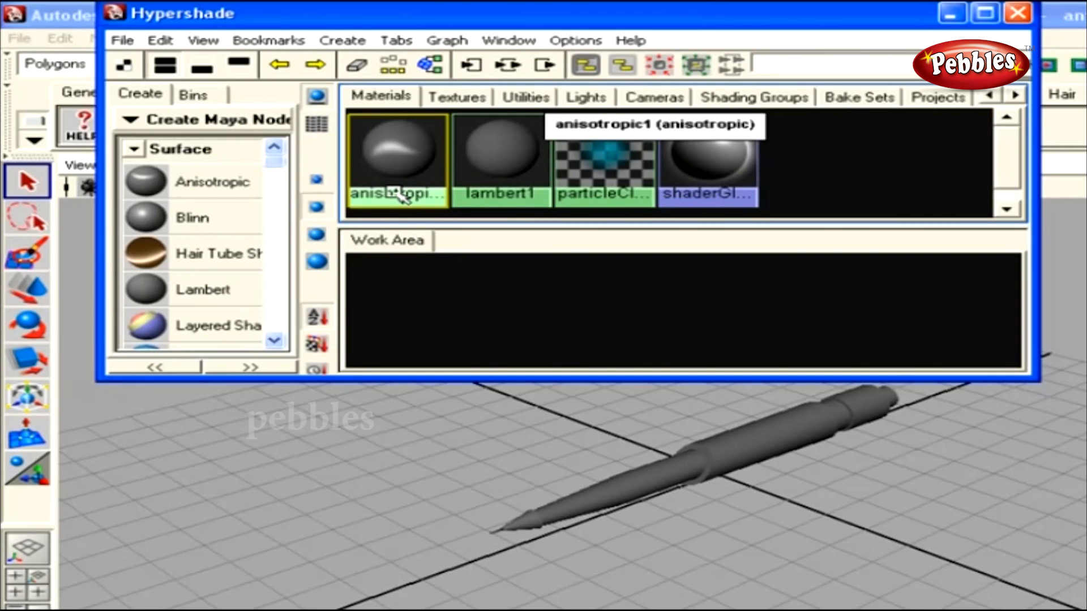
middle_drag(396, 194, 613, 321)
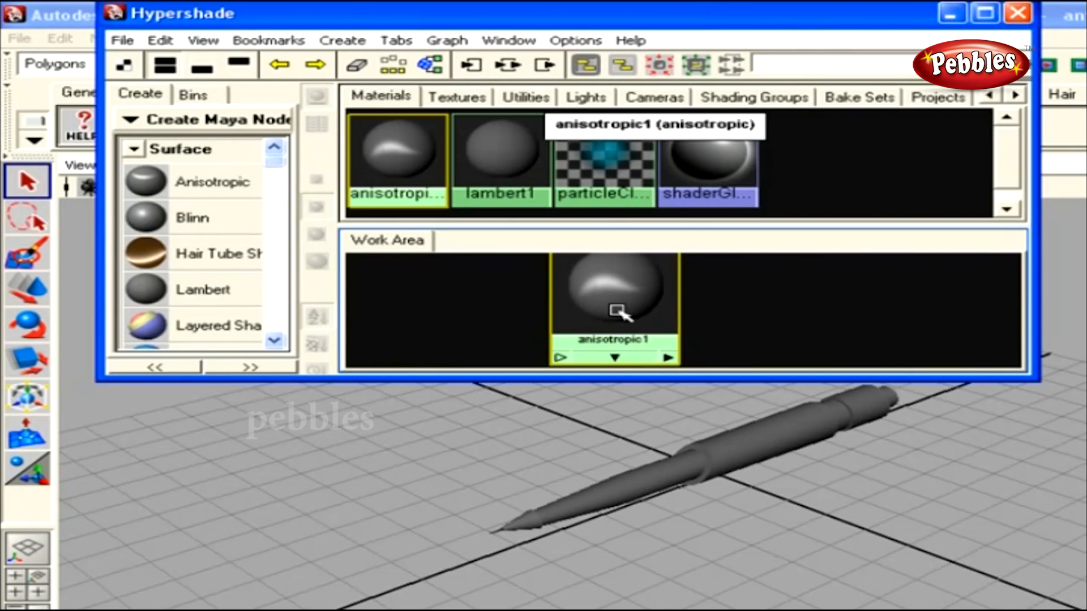
Step: Place the lambert1 material in the work area and clear the work area graph
mouse_move(492, 153)
middle_down()
mouse_move(490, 293)
mouse_move(480, 305)
mouse_move(623, 332)
mouse_move(553, 286)
middle_up()
click(357, 66)
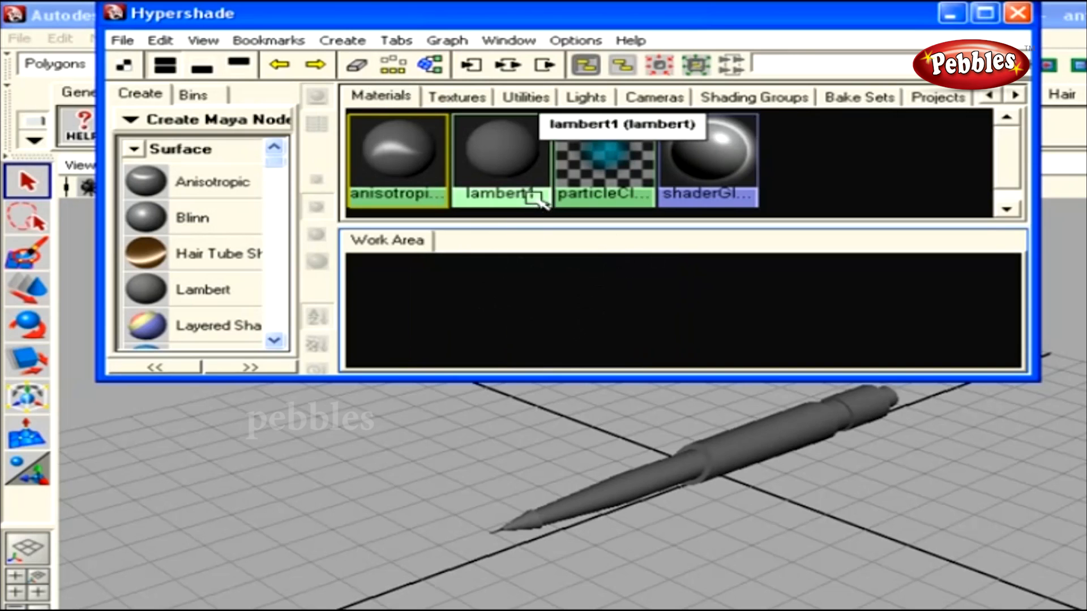
key(ctrl+a)
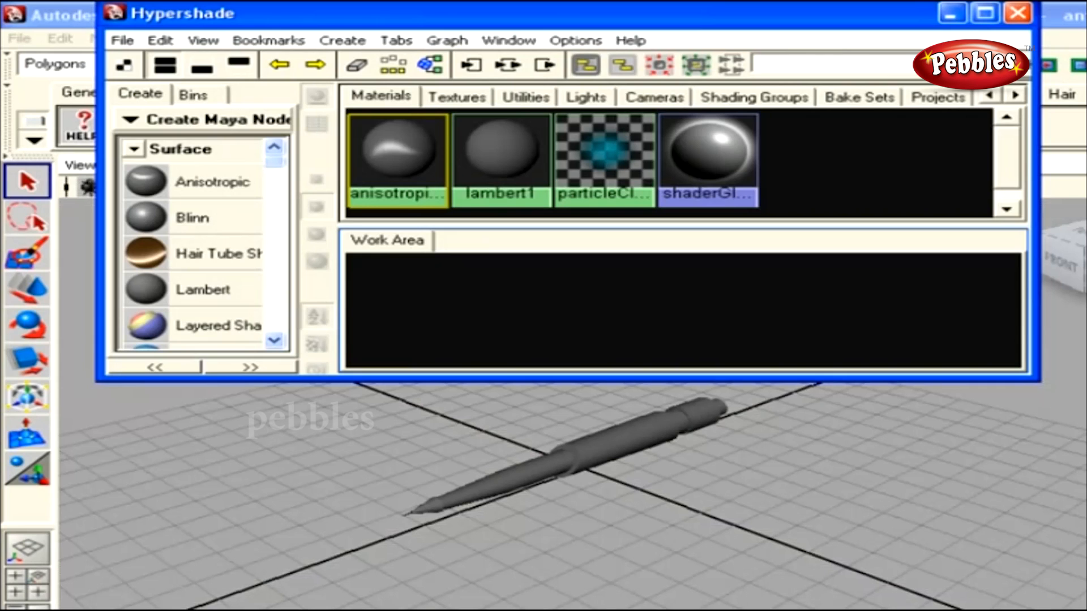
Step: Create a bin named ani bin from the selected anisotropic1 material
click(390, 164)
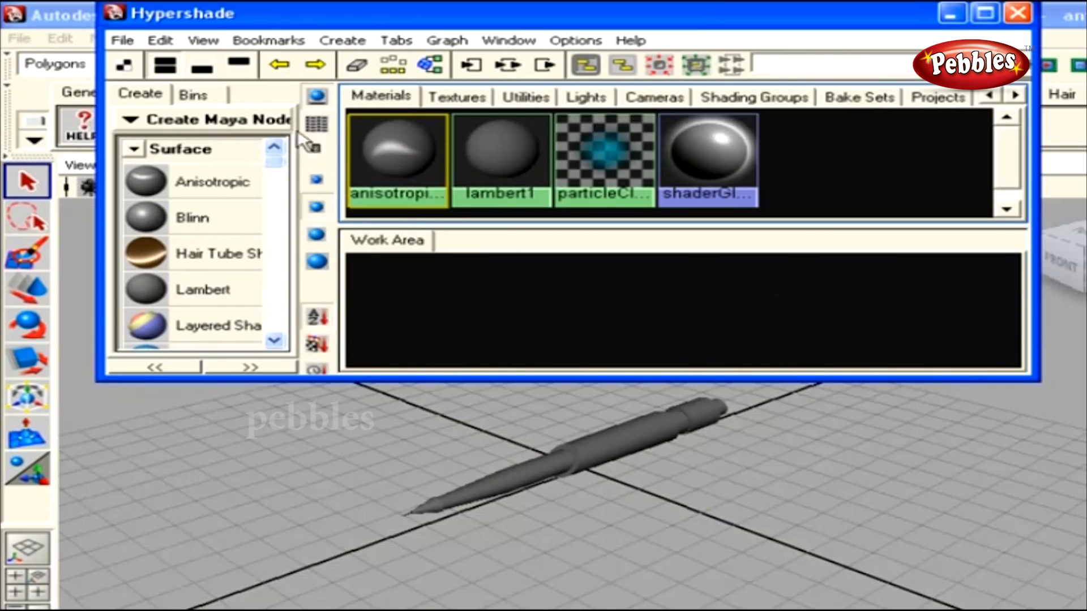
click(195, 95)
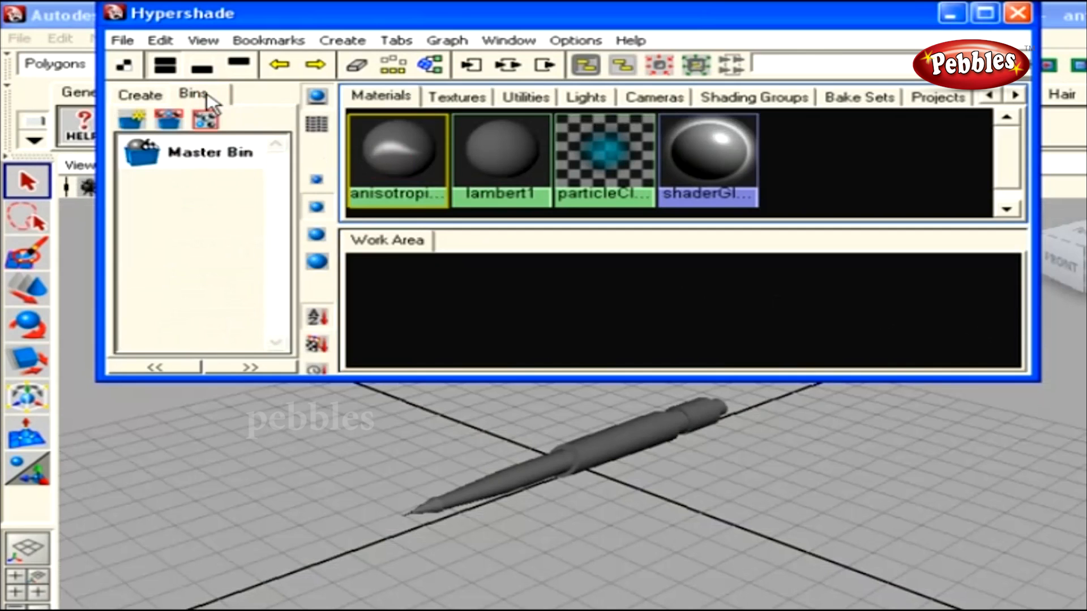
click(169, 120)
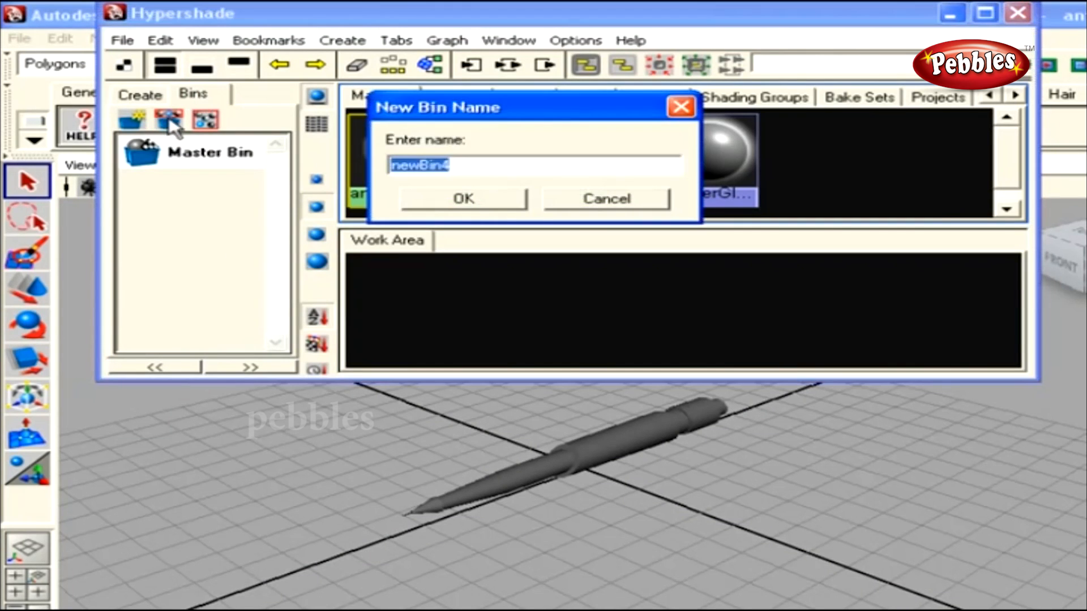
drag(446, 114, 453, 107)
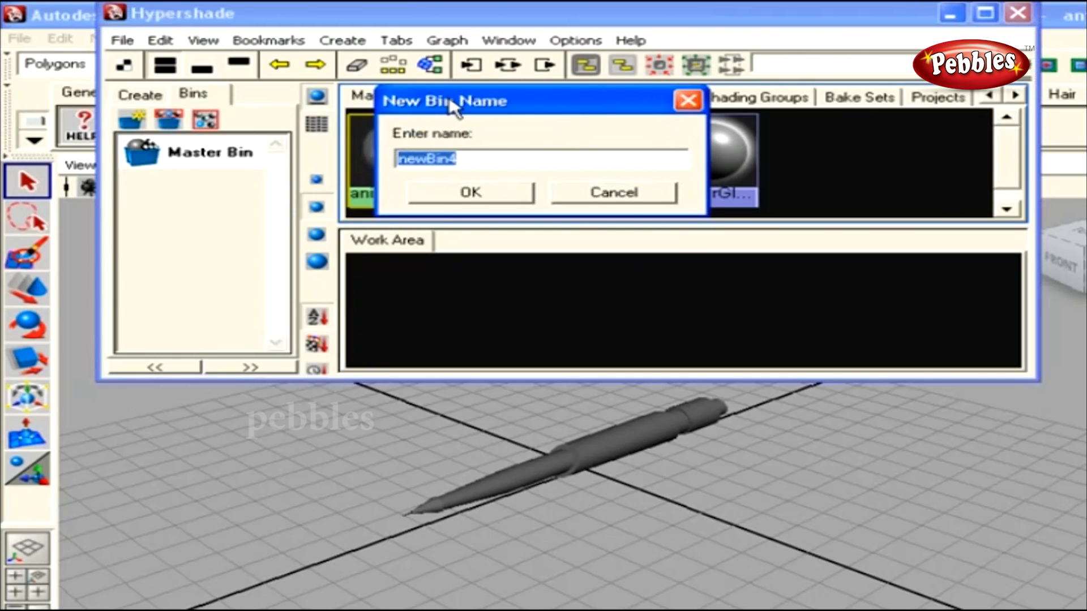
text(ani bin)
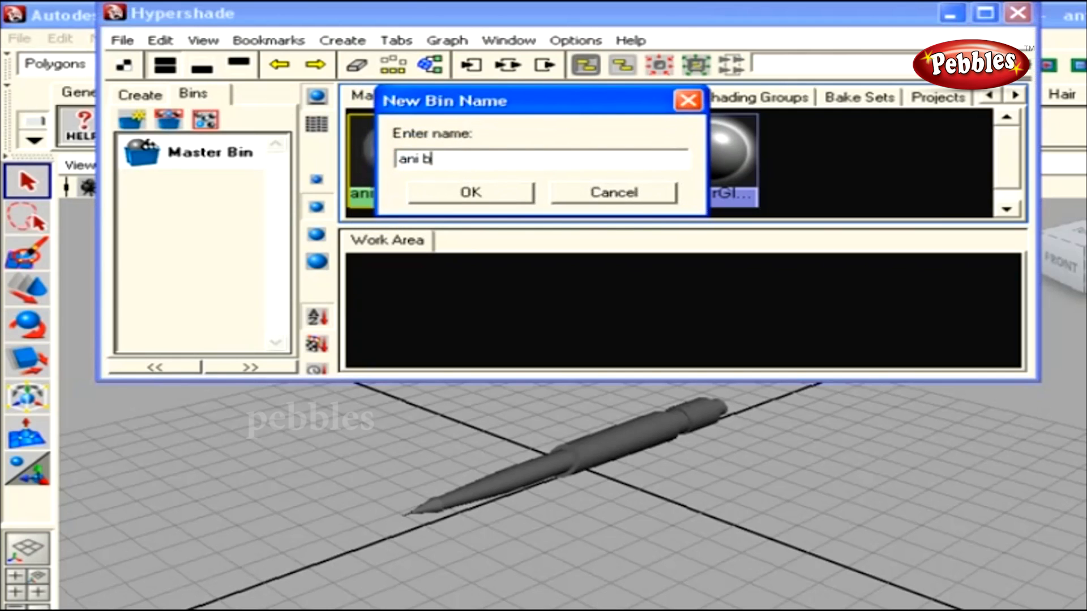
click(474, 193)
Step: Show the contents of ani bin, add anisotropic1 to it again, and return to the Master Bin
middle_drag(479, 195, 215, 193)
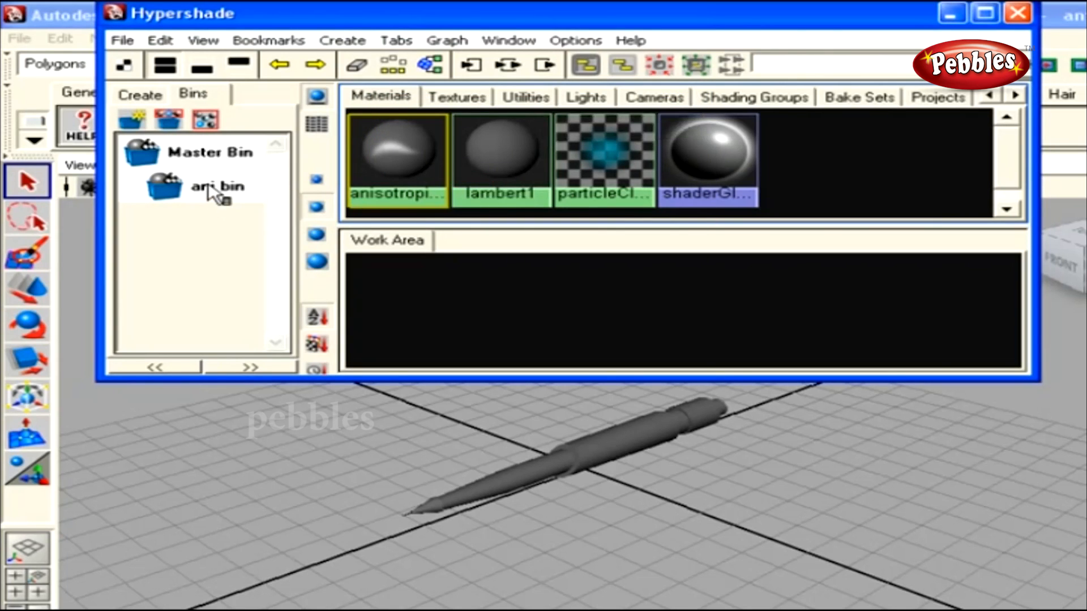
click(208, 186)
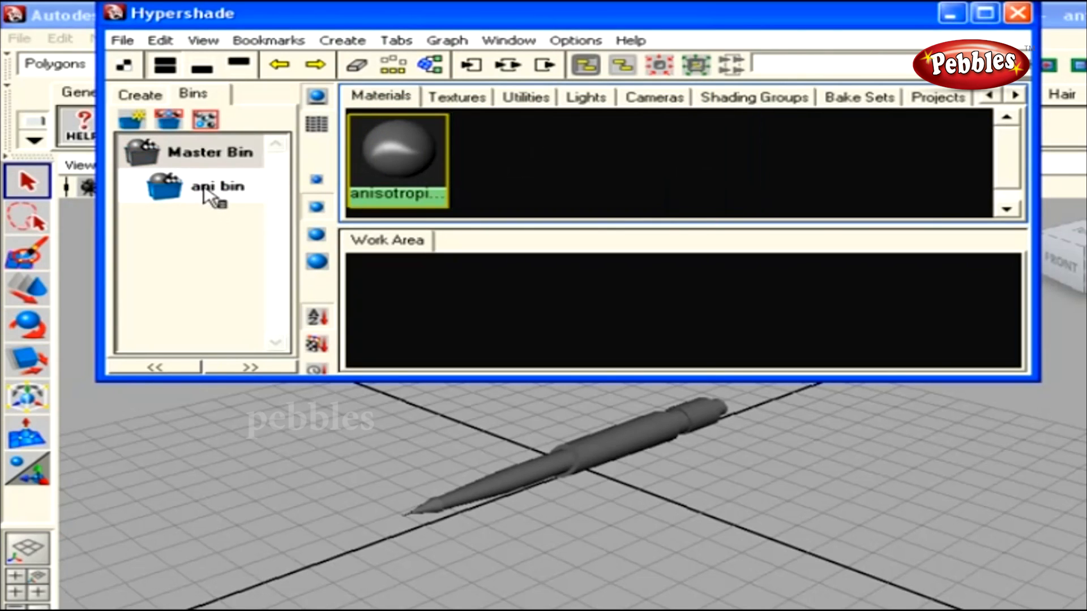
middle_drag(416, 166, 232, 195)
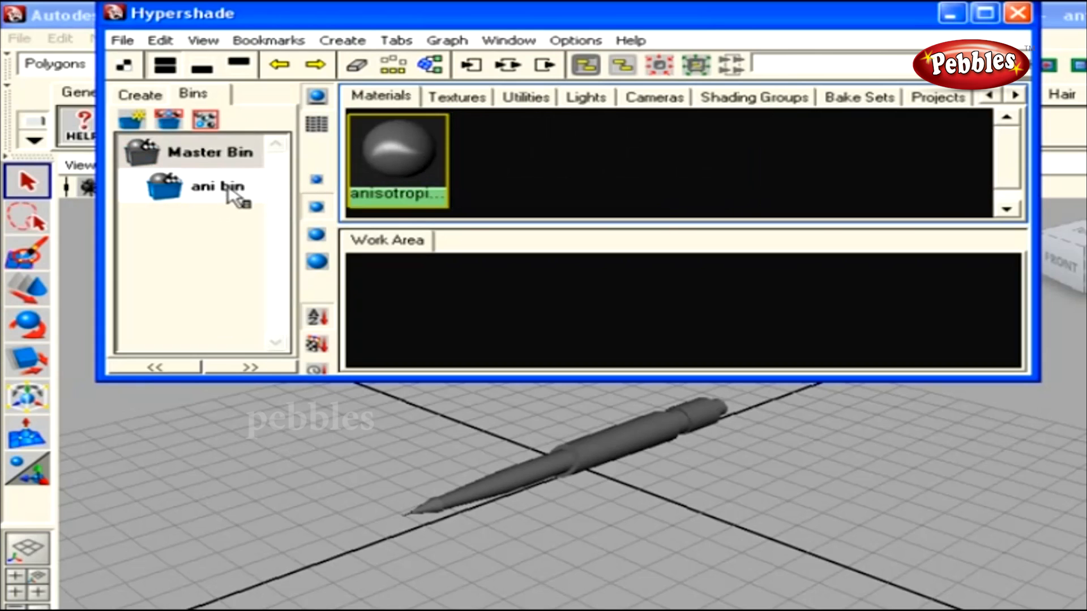
click(214, 153)
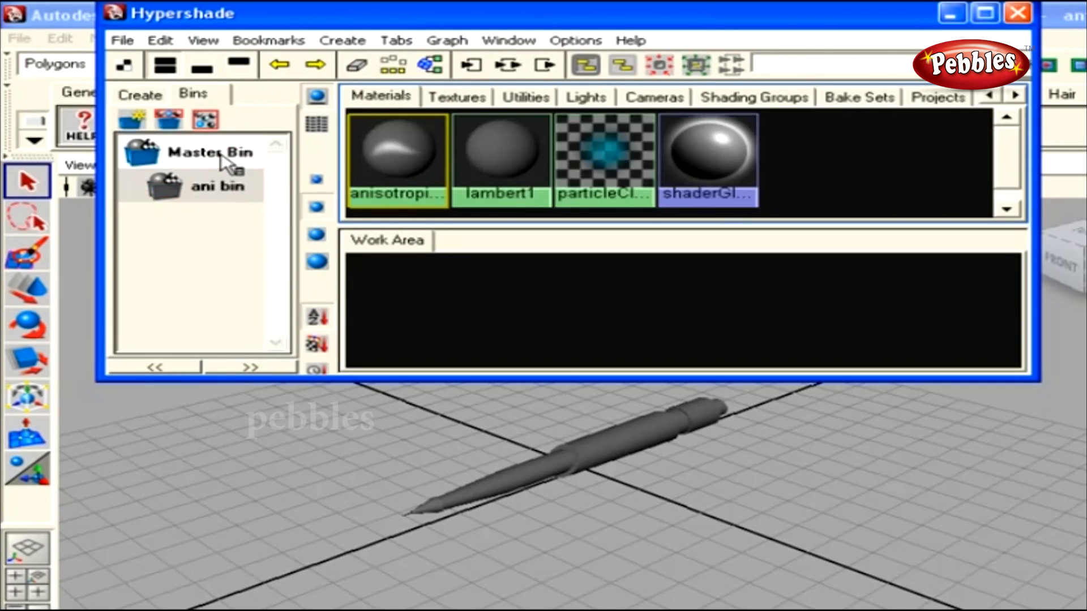
Step: Add the lambert1 material to ani bin and show that bin's contents
middle_drag(493, 164, 188, 185)
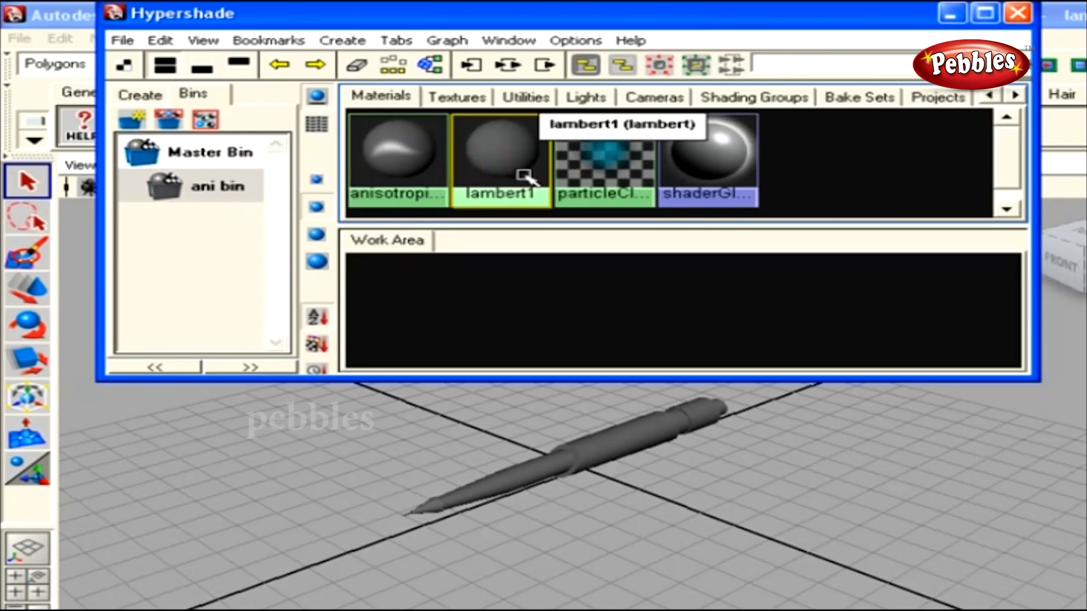
middle_drag(510, 162, 202, 188)
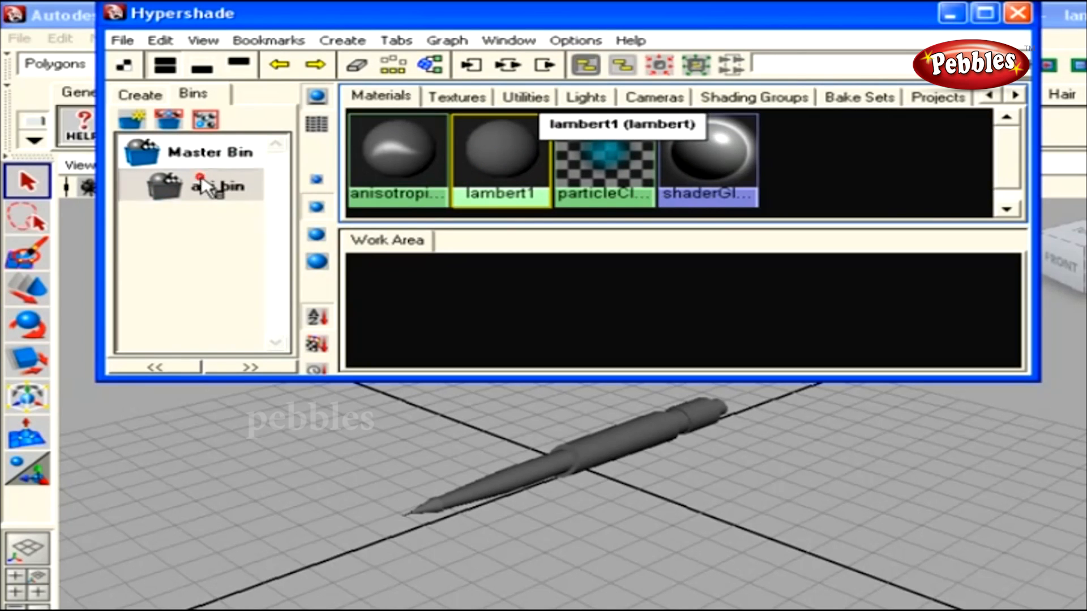
click(204, 187)
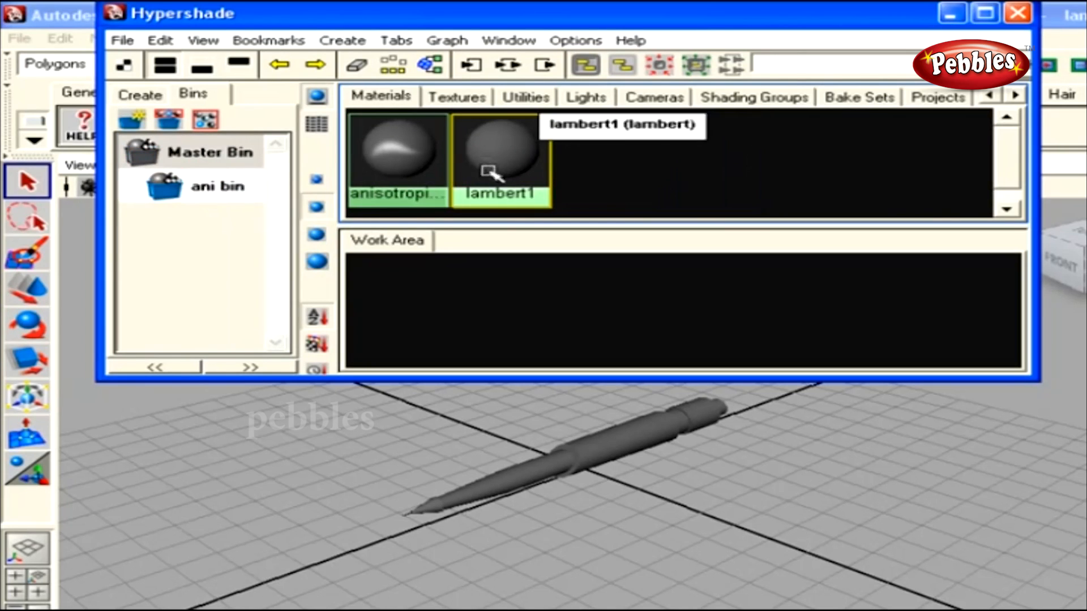
middle_drag(362, 169, 208, 189)
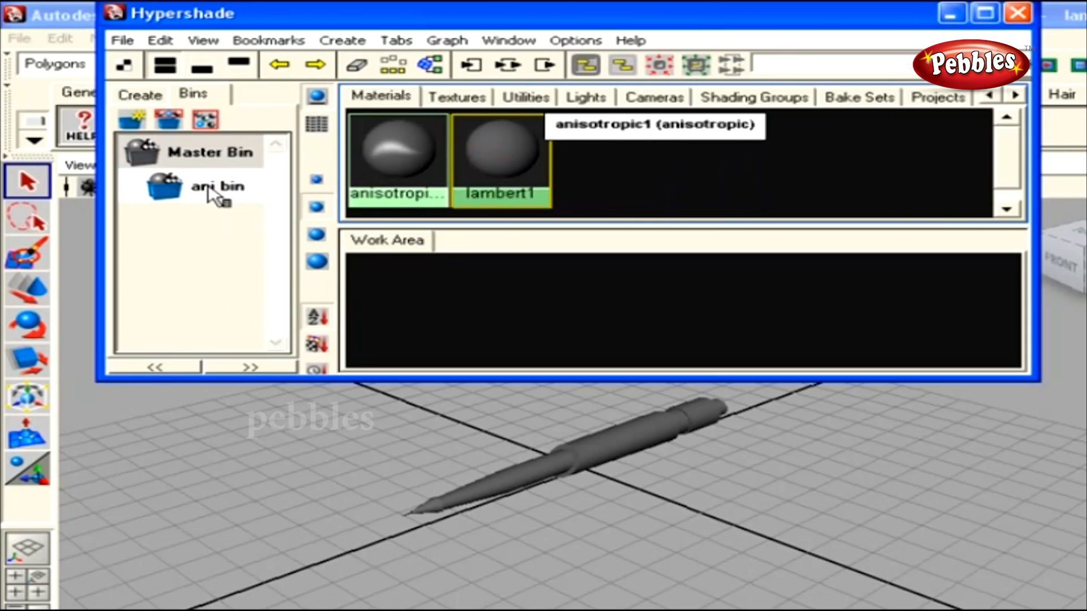
Step: View the commands available for ani bin, and create an empty bin named newBin4
right_click(207, 190)
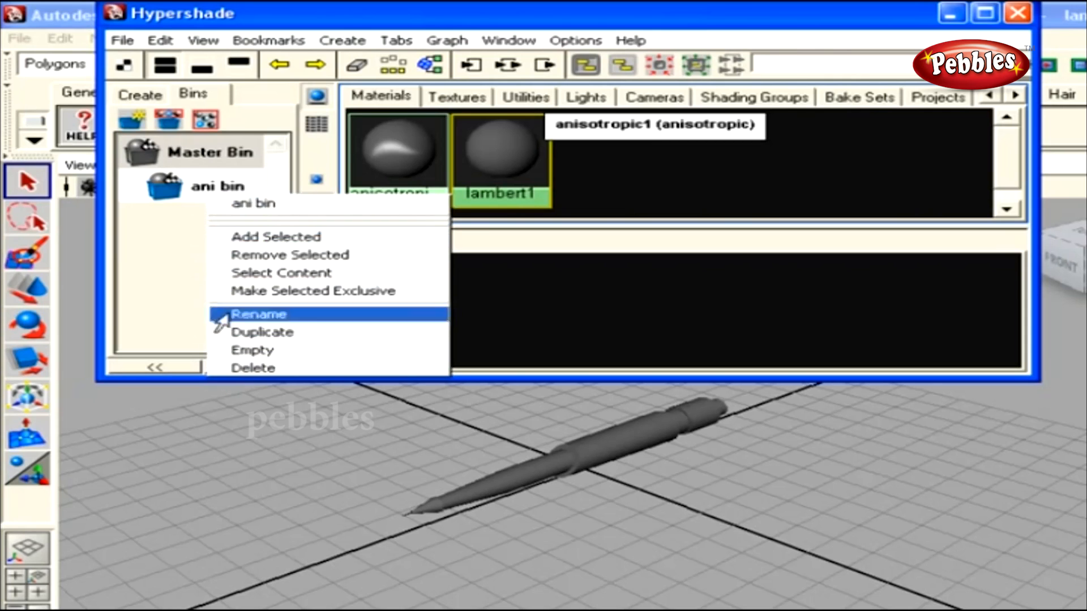
click(201, 235)
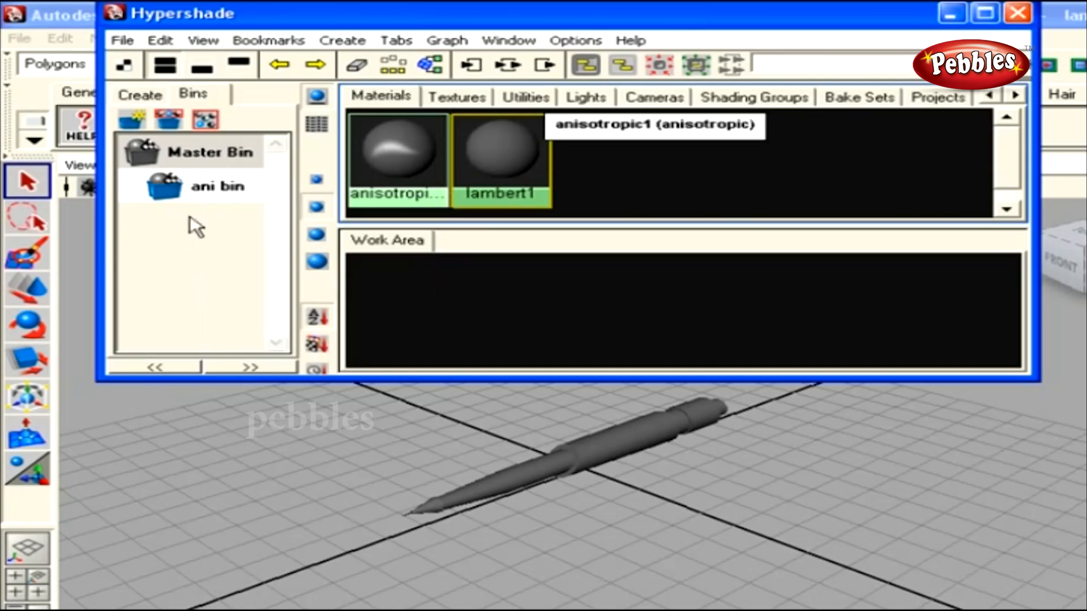
click(132, 120)
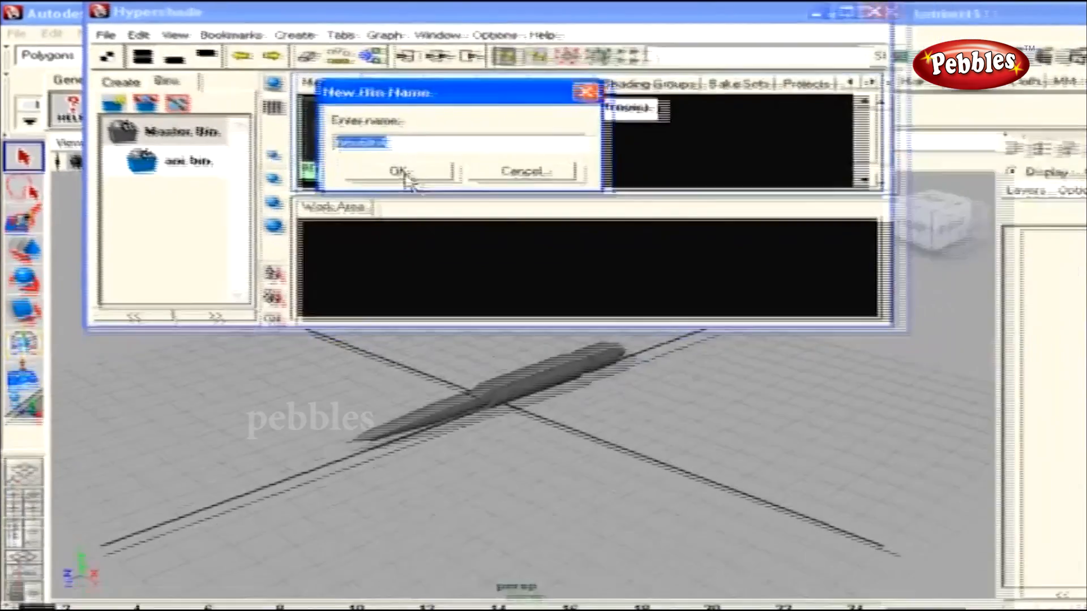
click(403, 173)
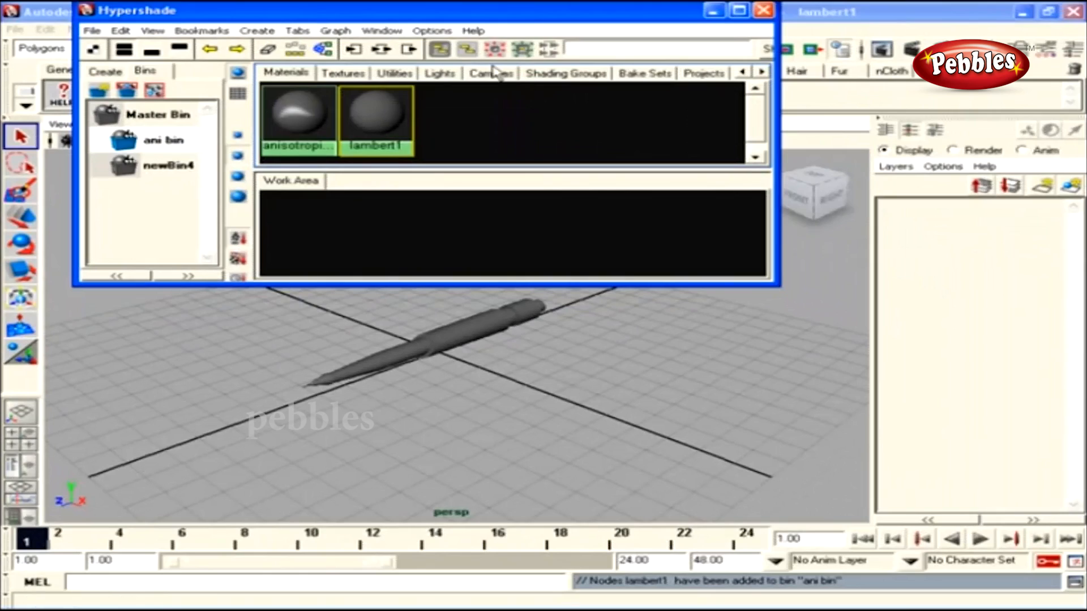
Step: Select the pen model and assign the anisotropic1 material from the Master Bin to it
drag(530, 12, 470, 7)
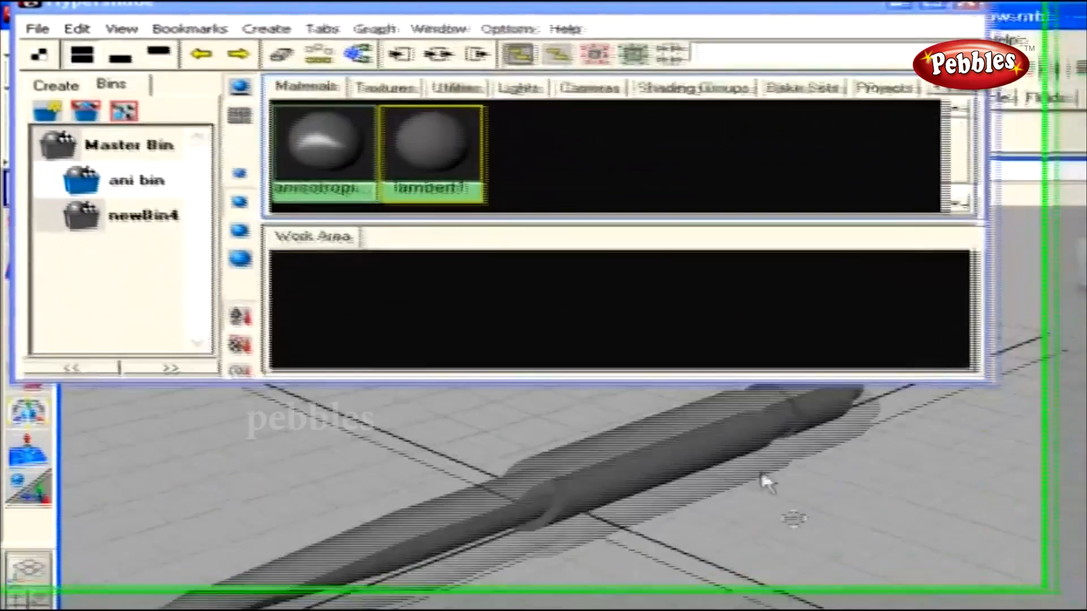
click(824, 463)
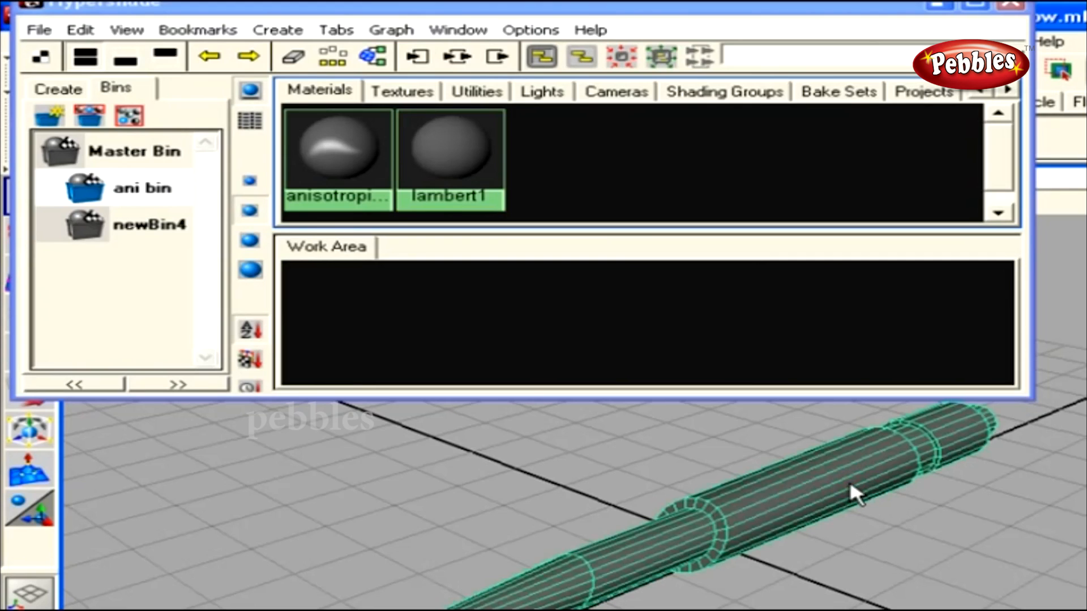
click(139, 152)
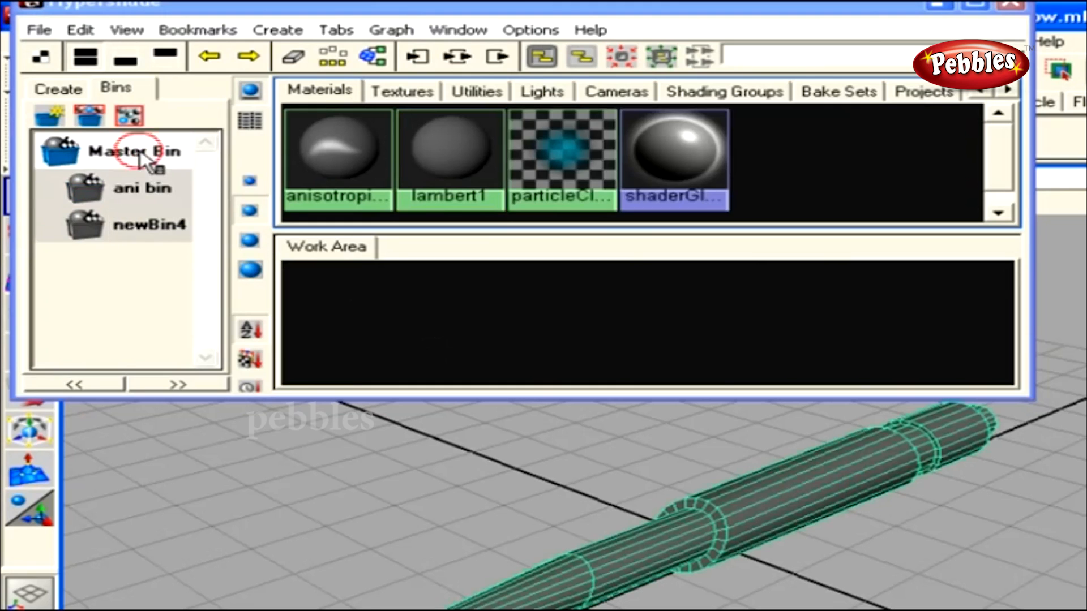
click(309, 193)
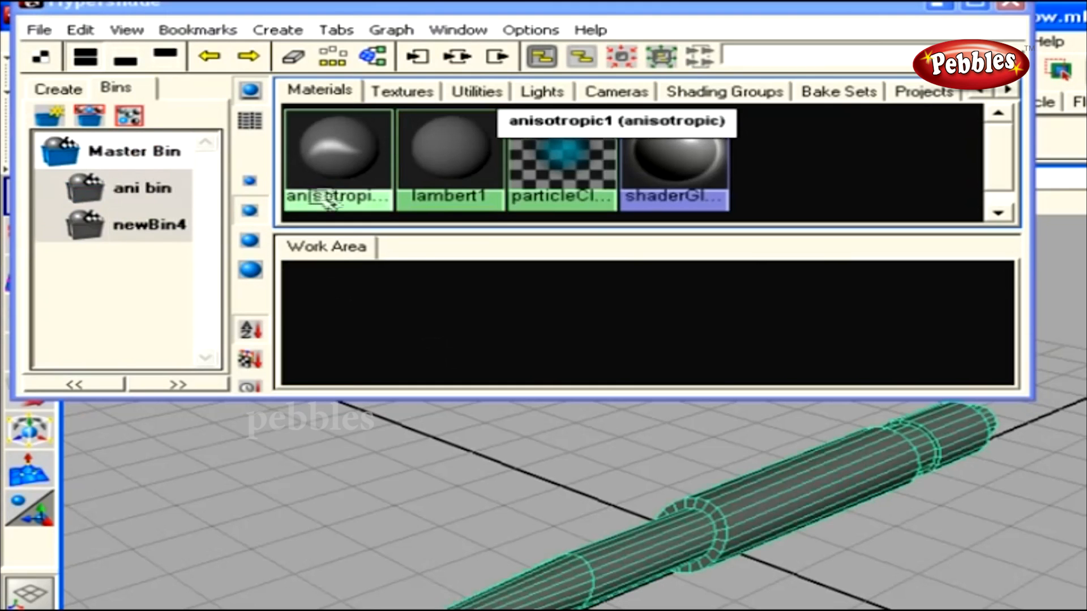
right_click(334, 160)
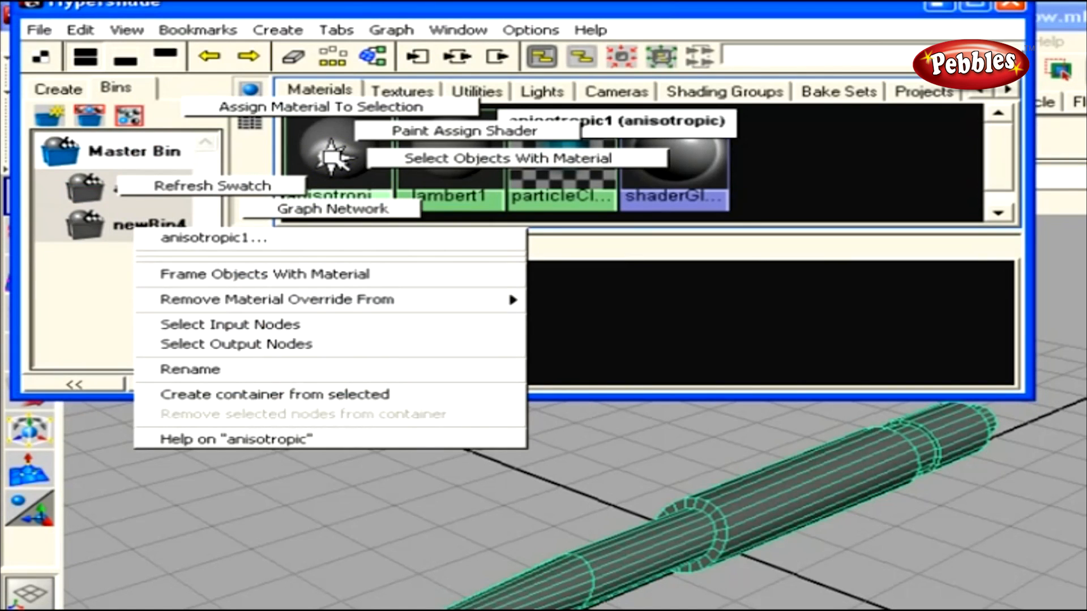
right_drag(334, 160, 324, 107)
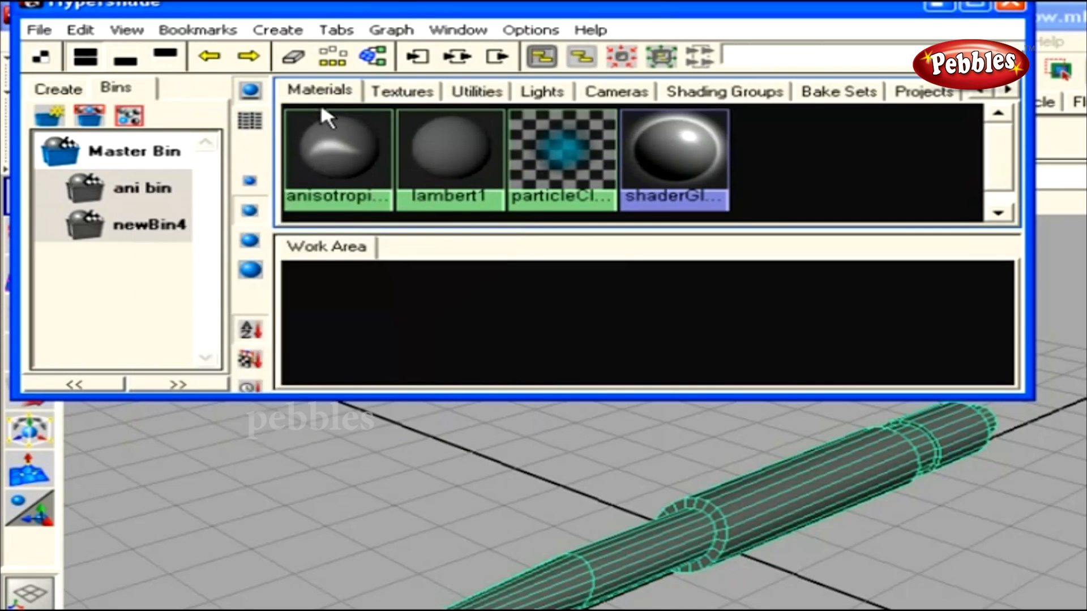
Step: Open the pen's anisotropic1 attributes, lighten the Color and slightly raise the Transparency
key(ctrl+a)
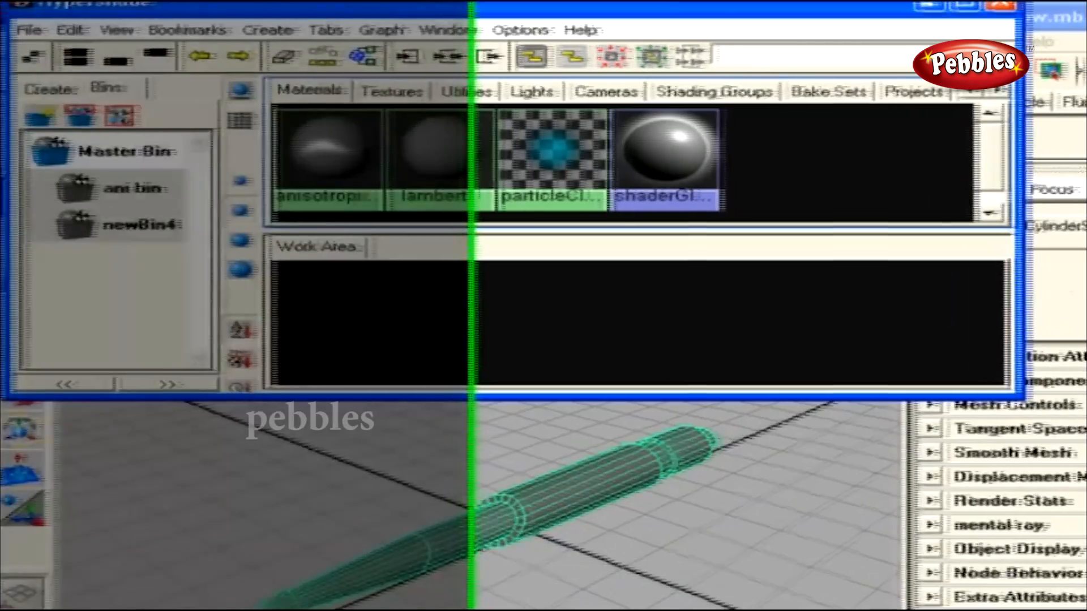
click(908, 232)
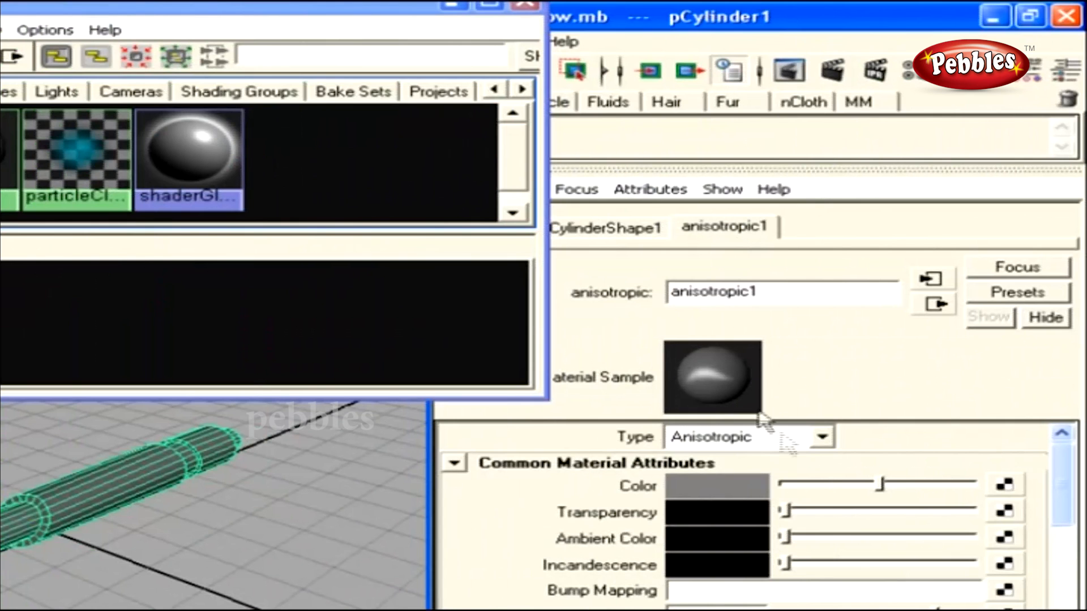
drag(884, 486, 942, 485)
mouse_move(787, 511)
mouse_down()
mouse_move(824, 510)
mouse_move(795, 511)
mouse_move(825, 514)
mouse_move(803, 516)
mouse_up()
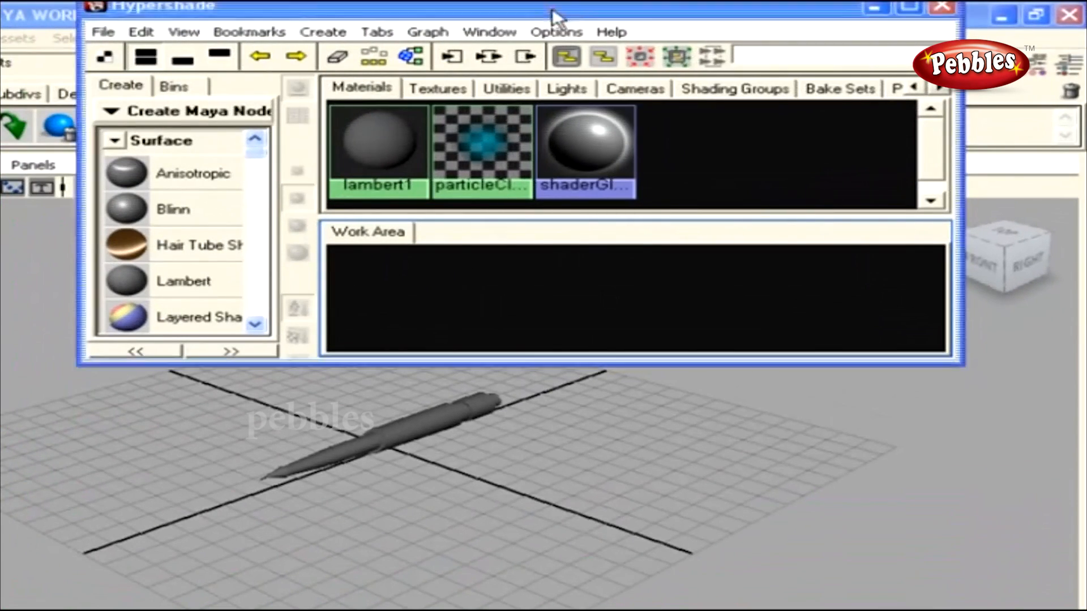
Step: Create a Blinn surface material in the Hypershade work area and frame its node
drag(555, 19, 552, 26)
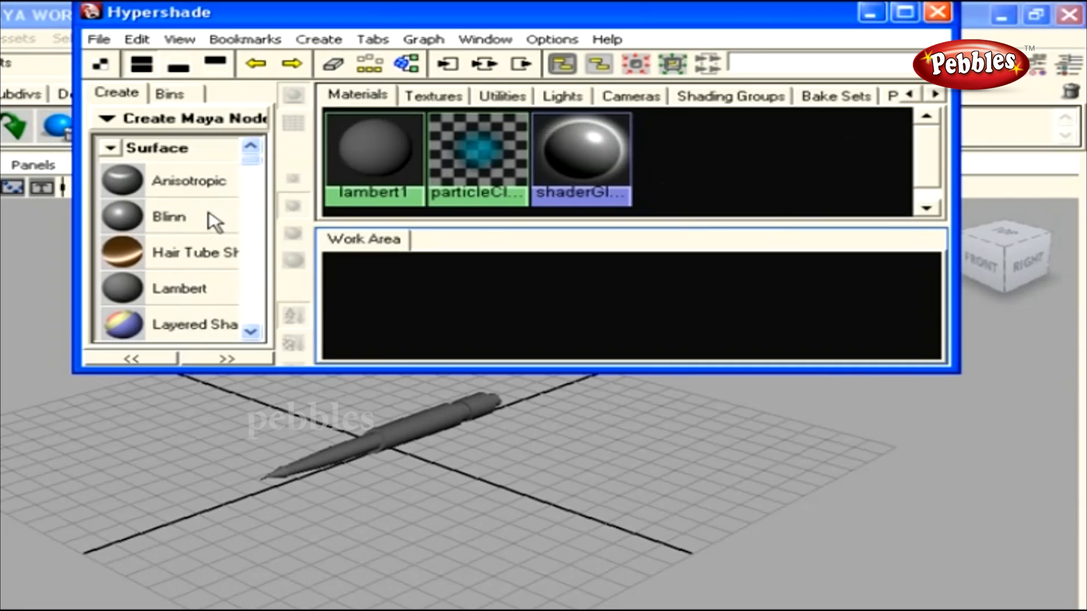
mouse_move(382, 478)
alt+right_down()
mouse_move(396, 492)
mouse_move(510, 529)
mouse_move(450, 480)
alt+right_up()
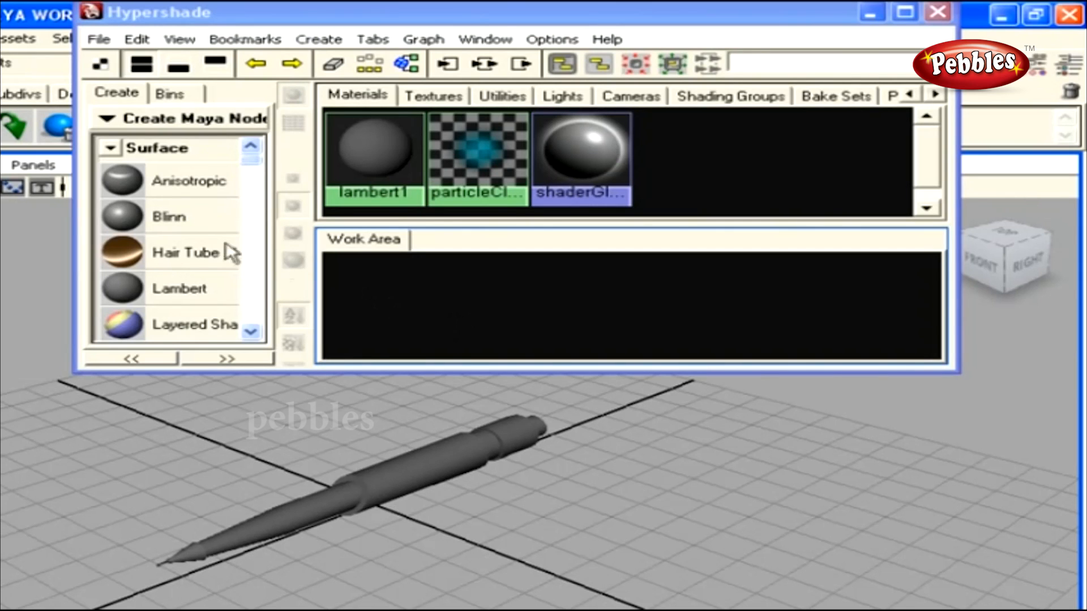
middle_drag(119, 220, 742, 332)
alt+right_drag(826, 326, 745, 323)
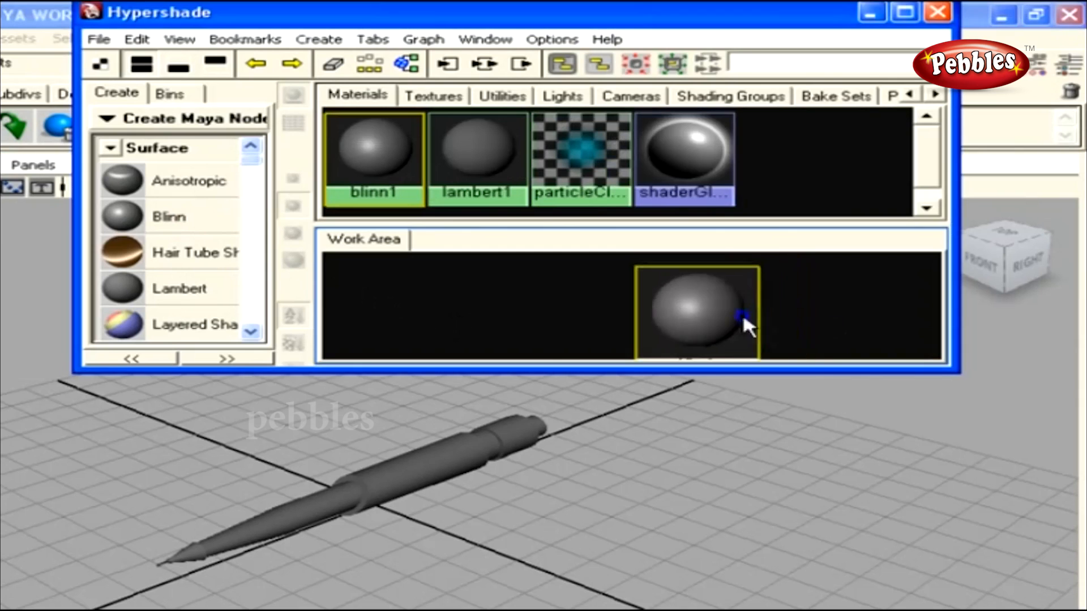
alt+middle_drag(773, 320, 708, 296)
alt+right_drag(708, 306, 789, 324)
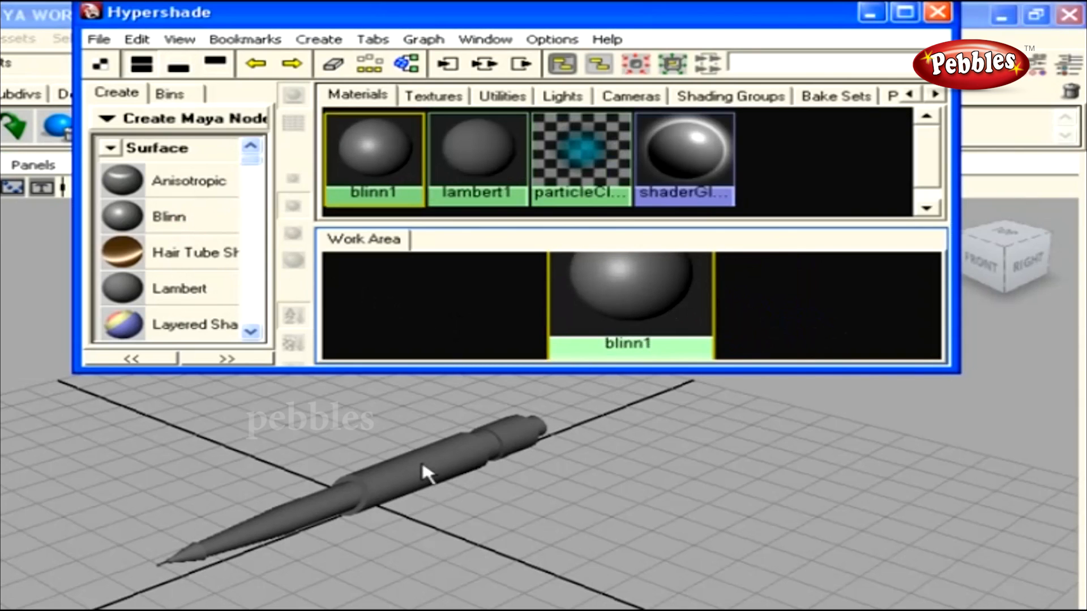
Step: Assign the blinn1 material to the pen and inspect its shading from another angle
mouse_move(423, 459)
middle_down()
mouse_move(578, 403)
mouse_move(631, 283)
mouse_move(562, 369)
mouse_move(413, 460)
middle_up()
alt+drag(451, 498, 405, 586)
alt+right_drag(405, 586, 538, 558)
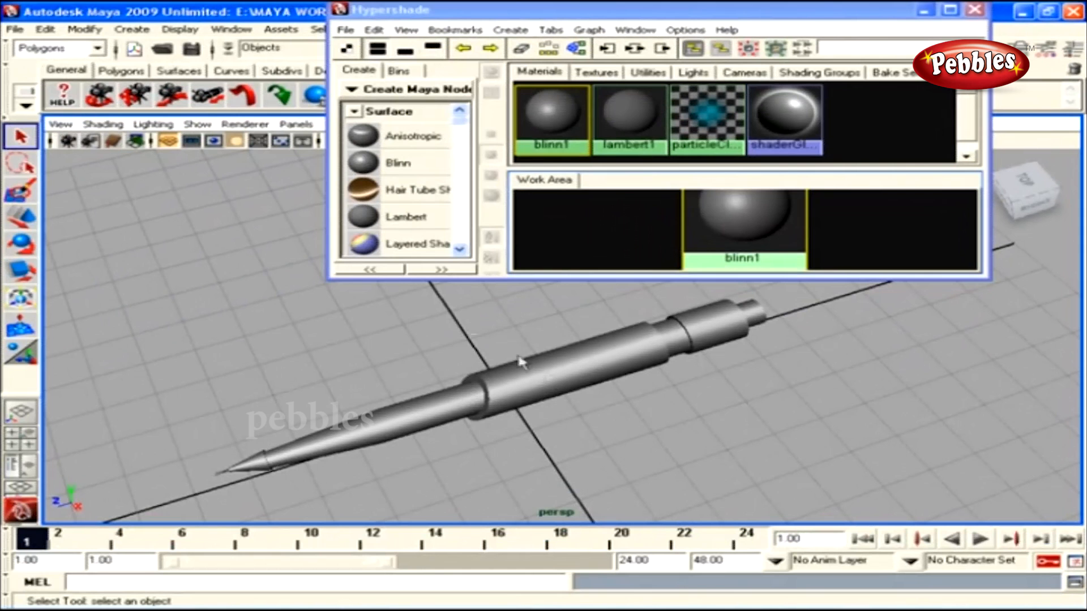
Step: Open the perspective viewport's rendering quality choices
click(246, 124)
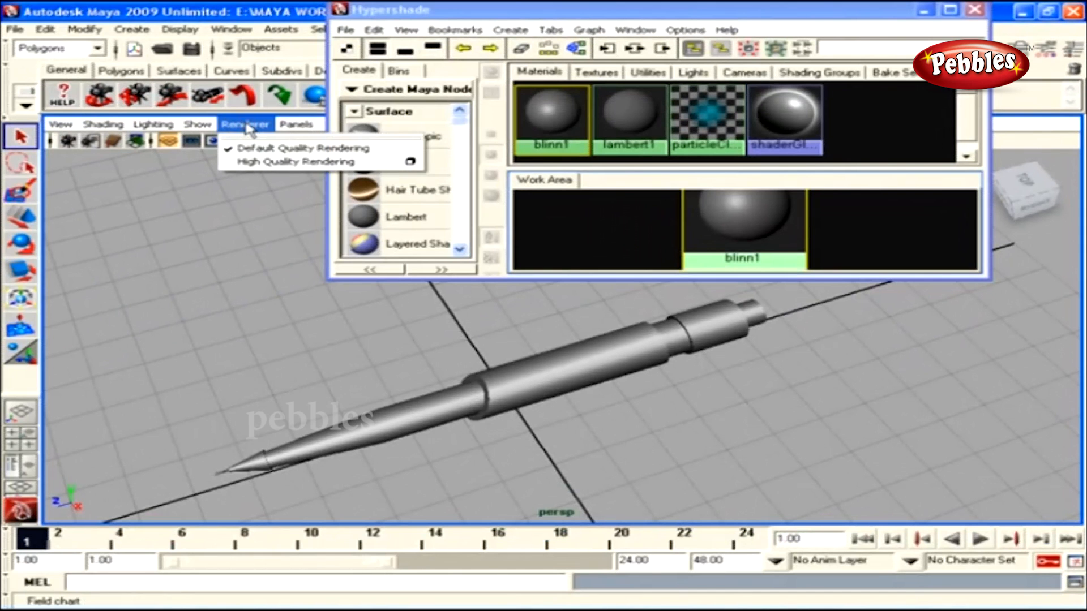